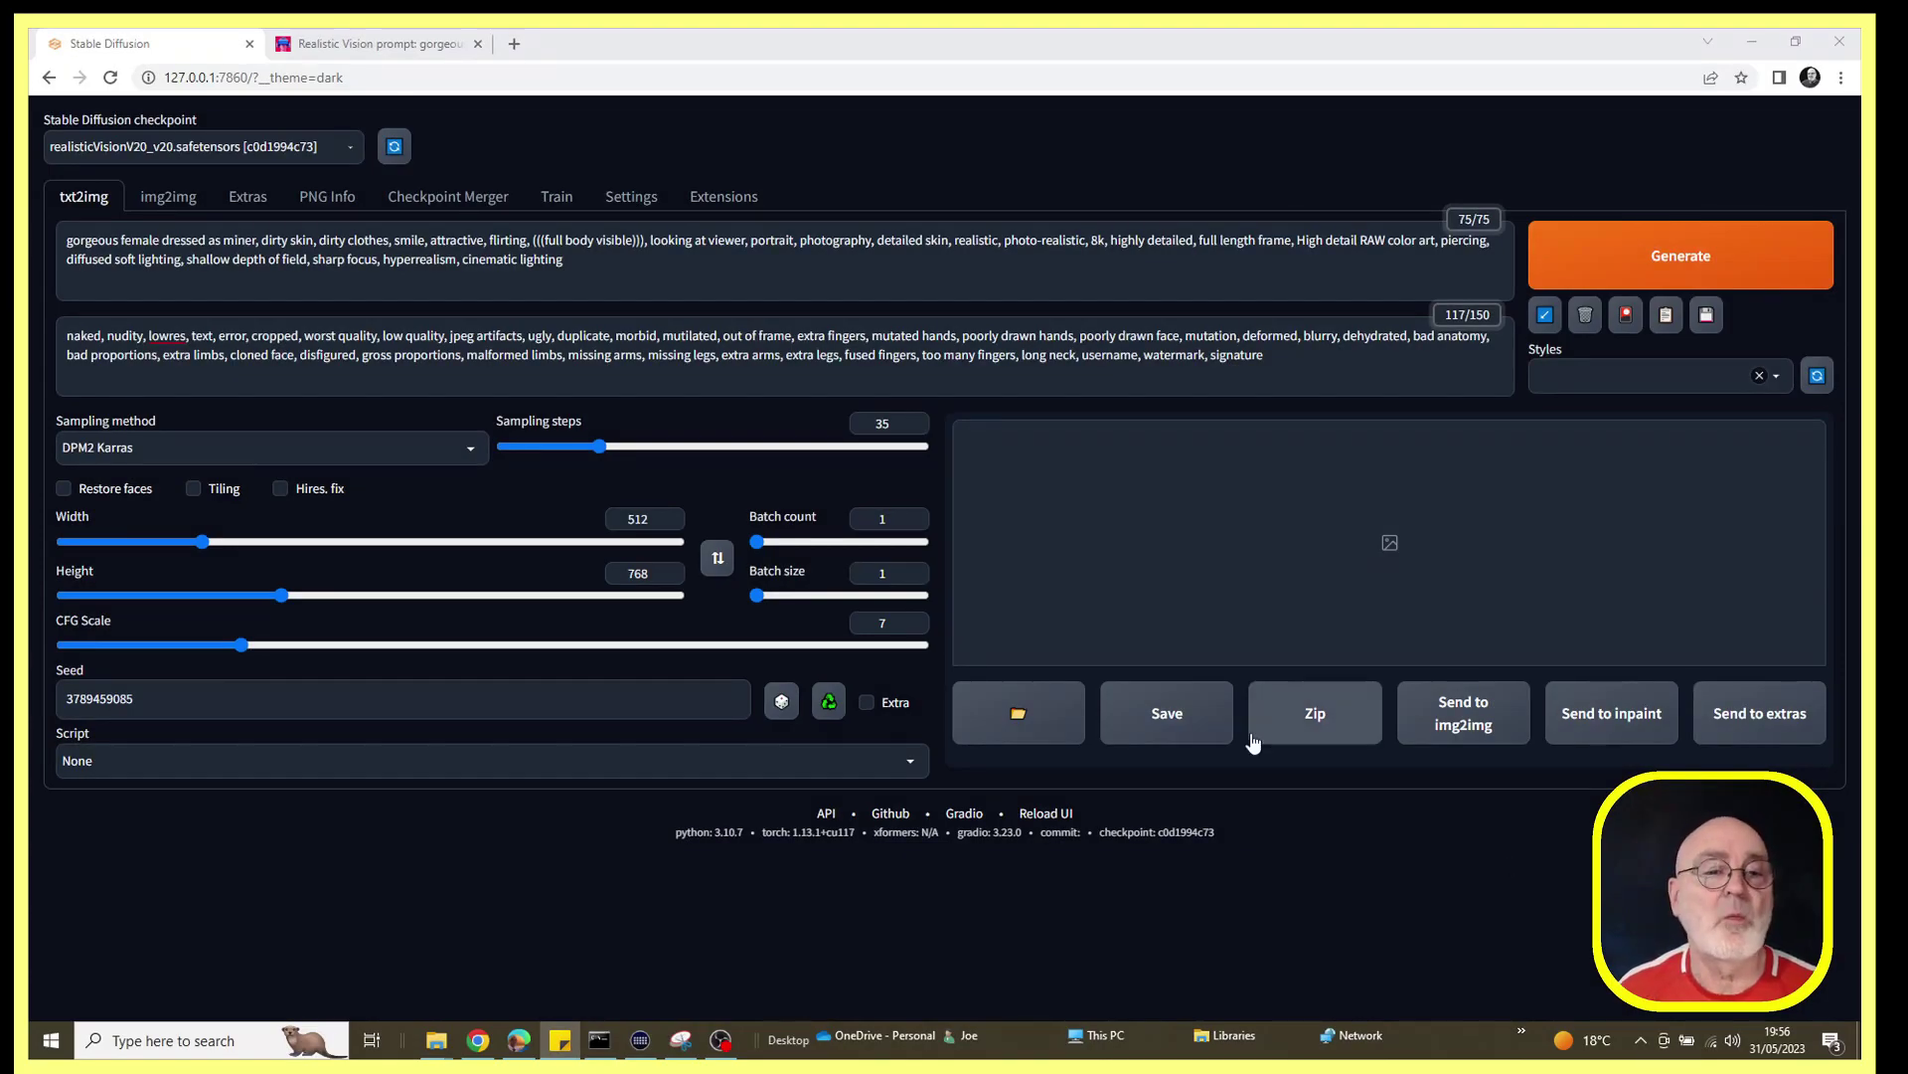
left_click(402, 50)
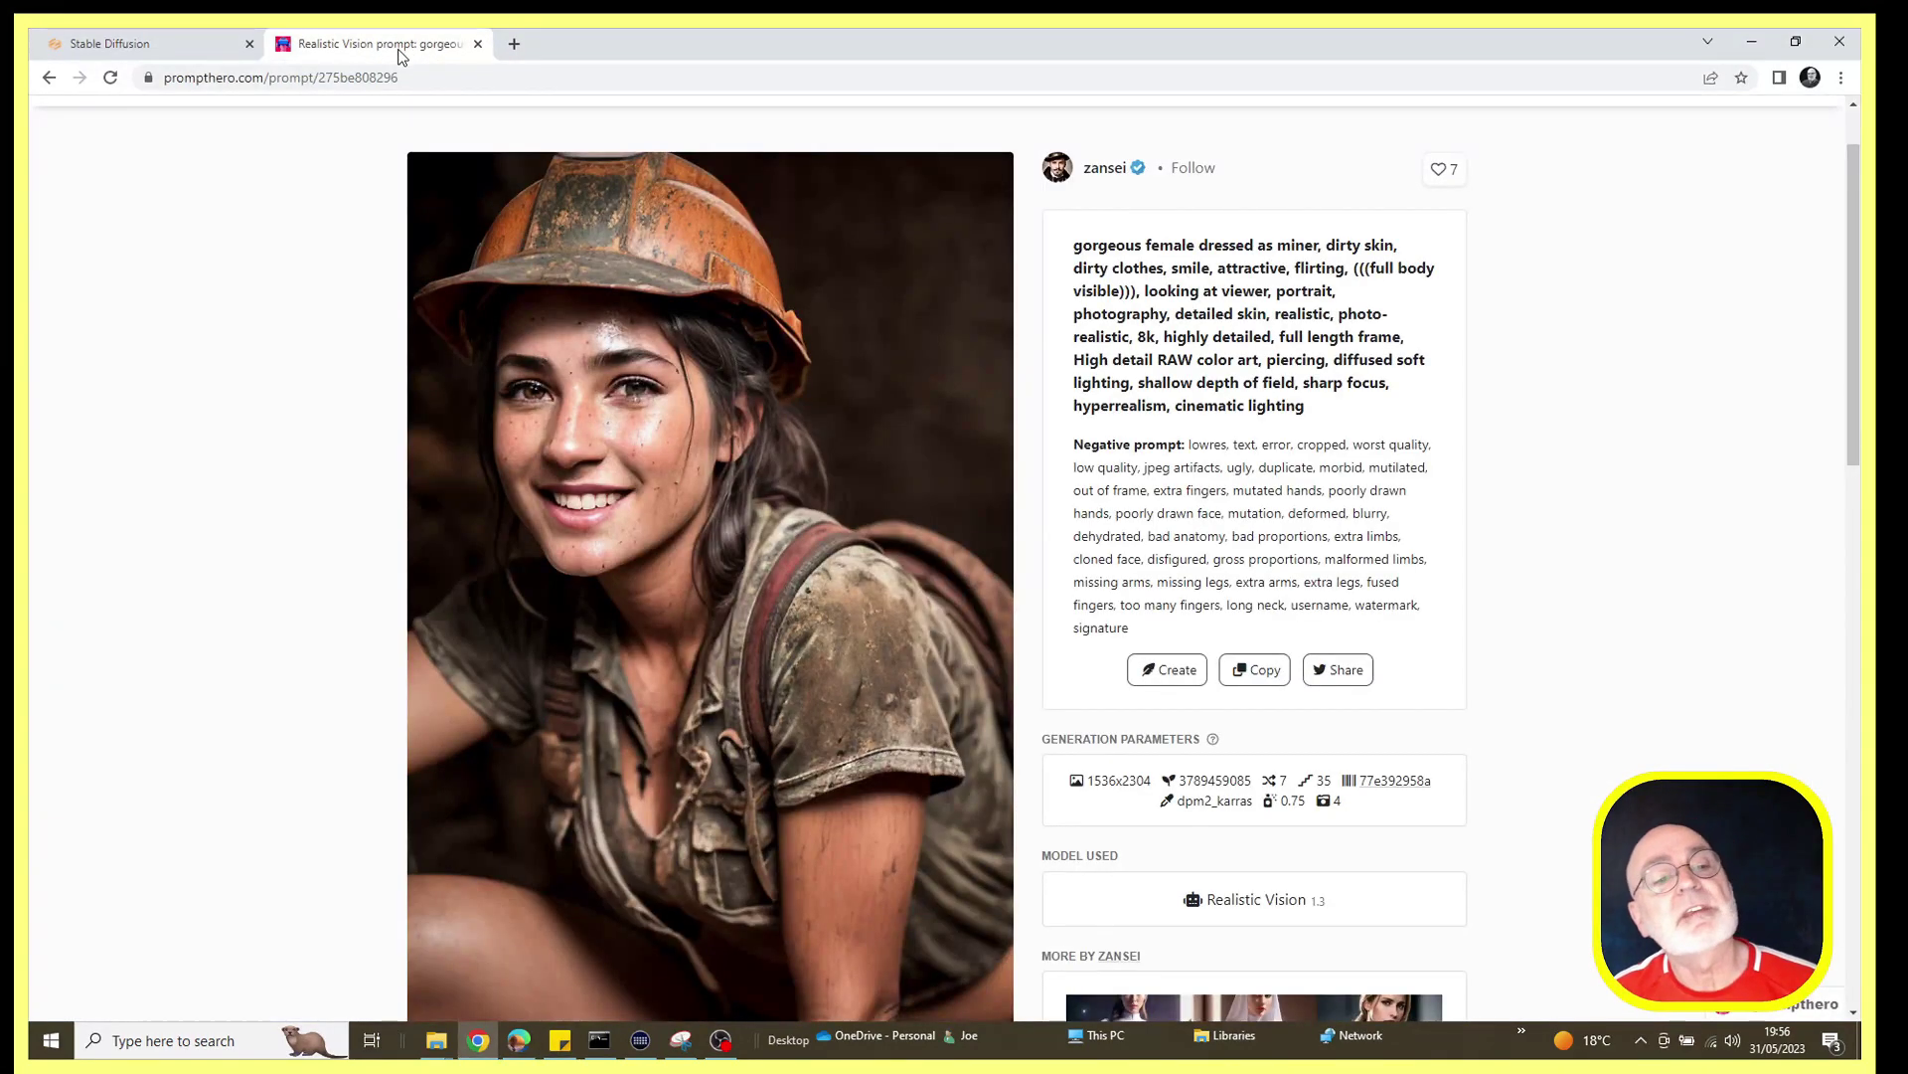
scroll(418, 254, "up", 1)
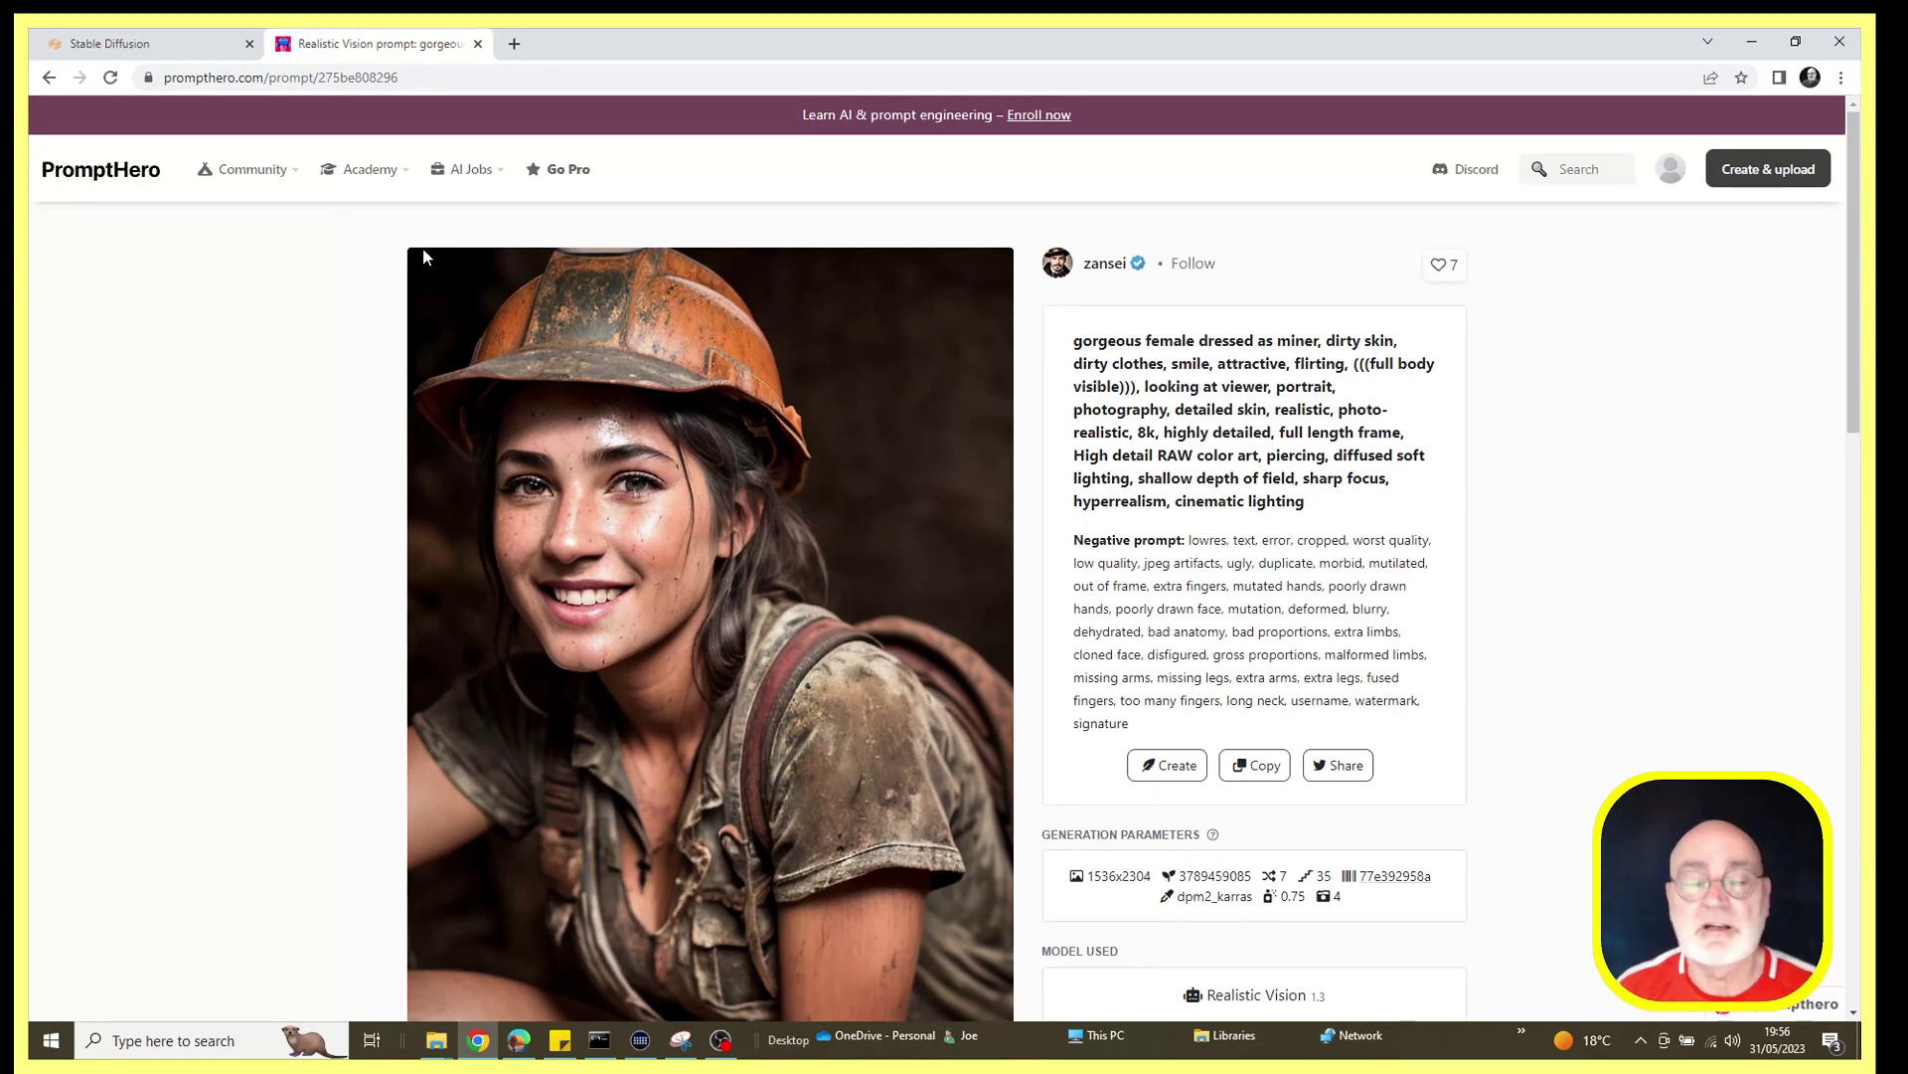
scroll(426, 254, "down", 1)
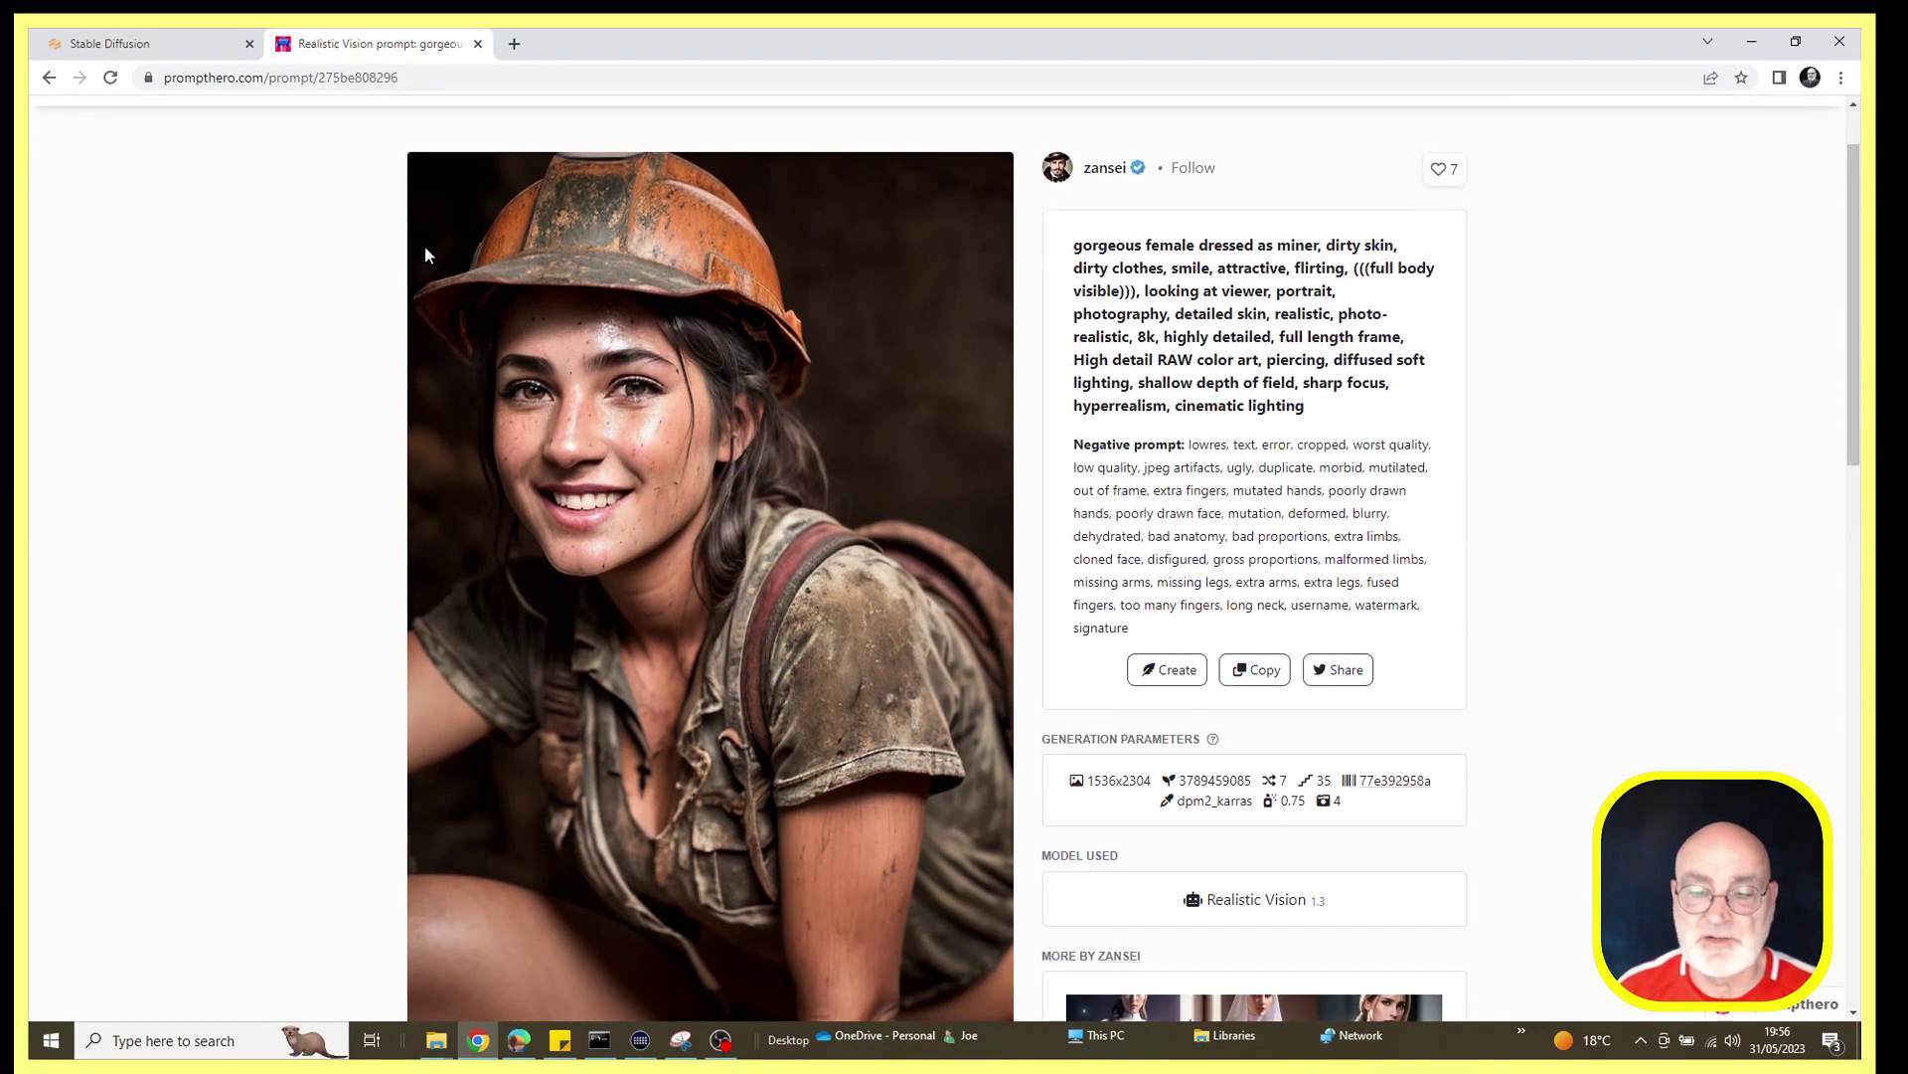
scroll(425, 254, "down", 1)
scroll(425, 254, "up", 2)
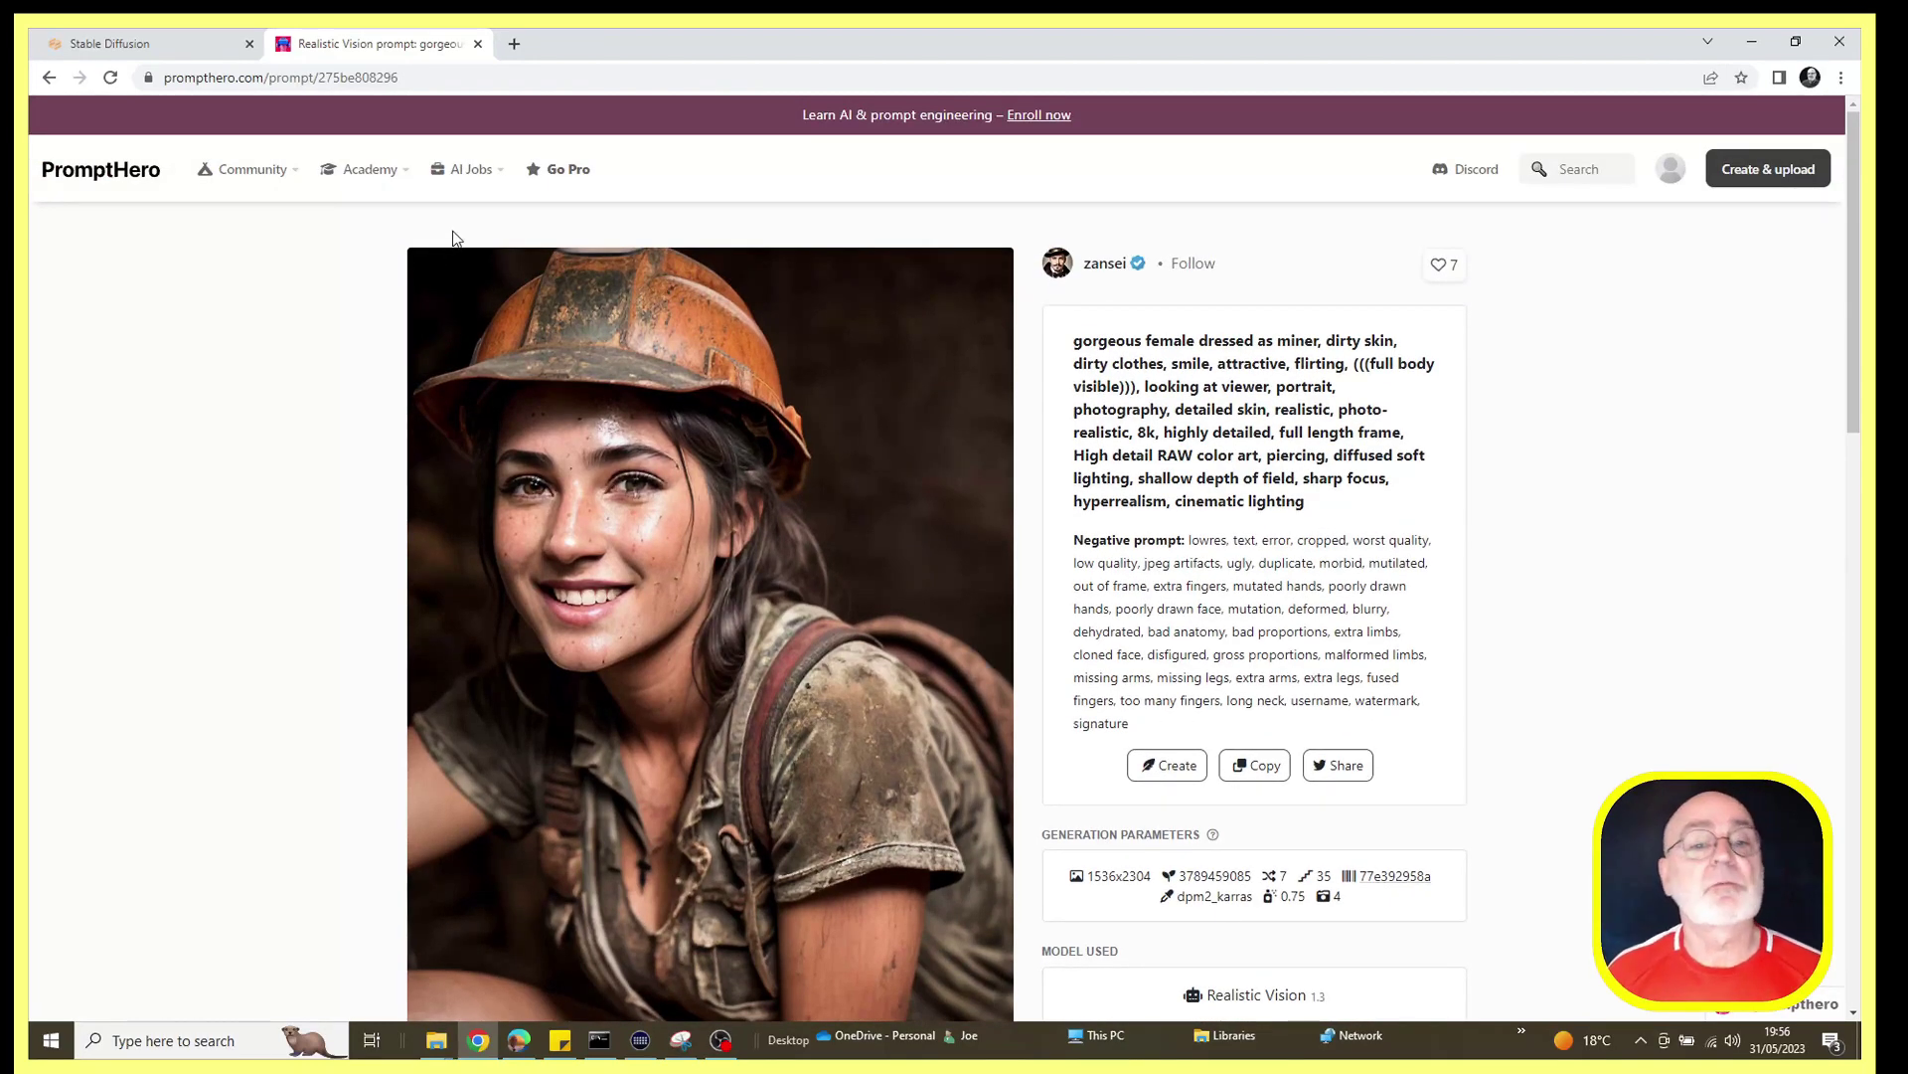
scroll(718, 312, "down", 2)
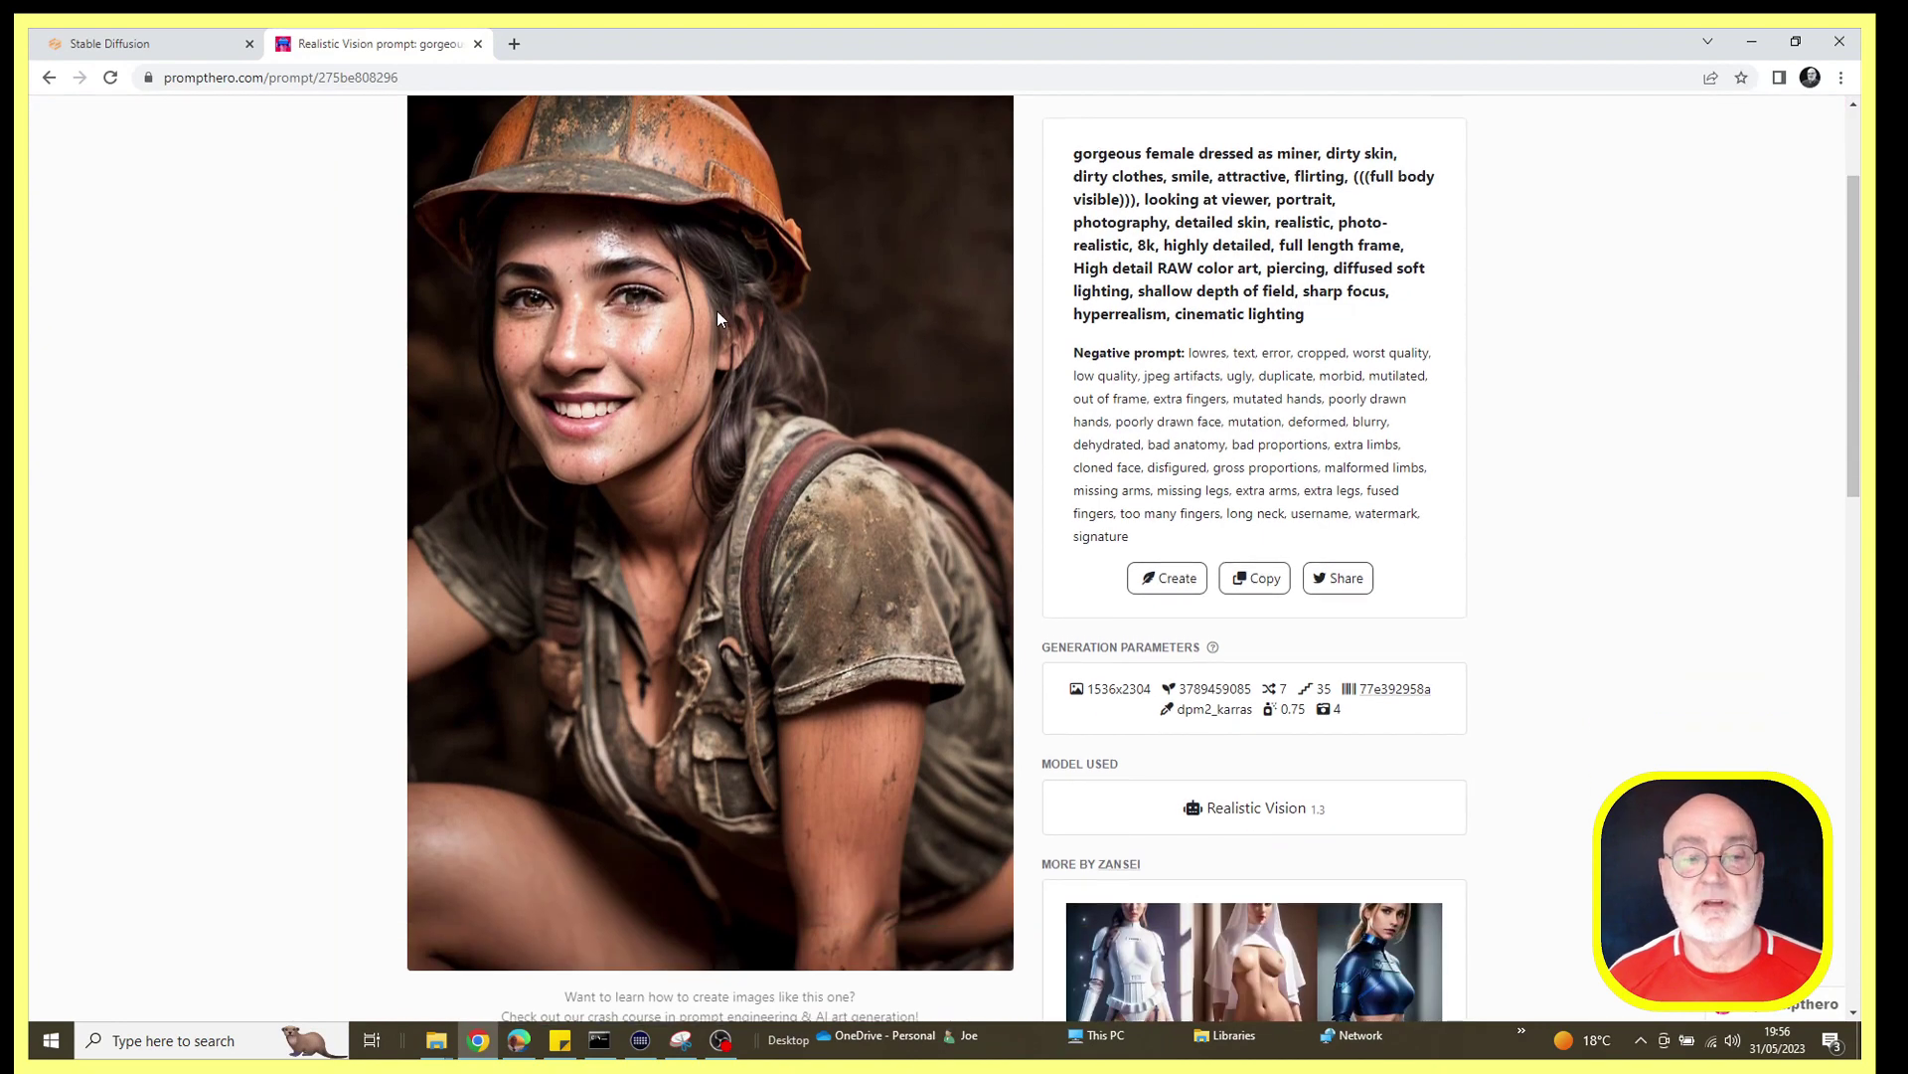
scroll(717, 310, "up", 2)
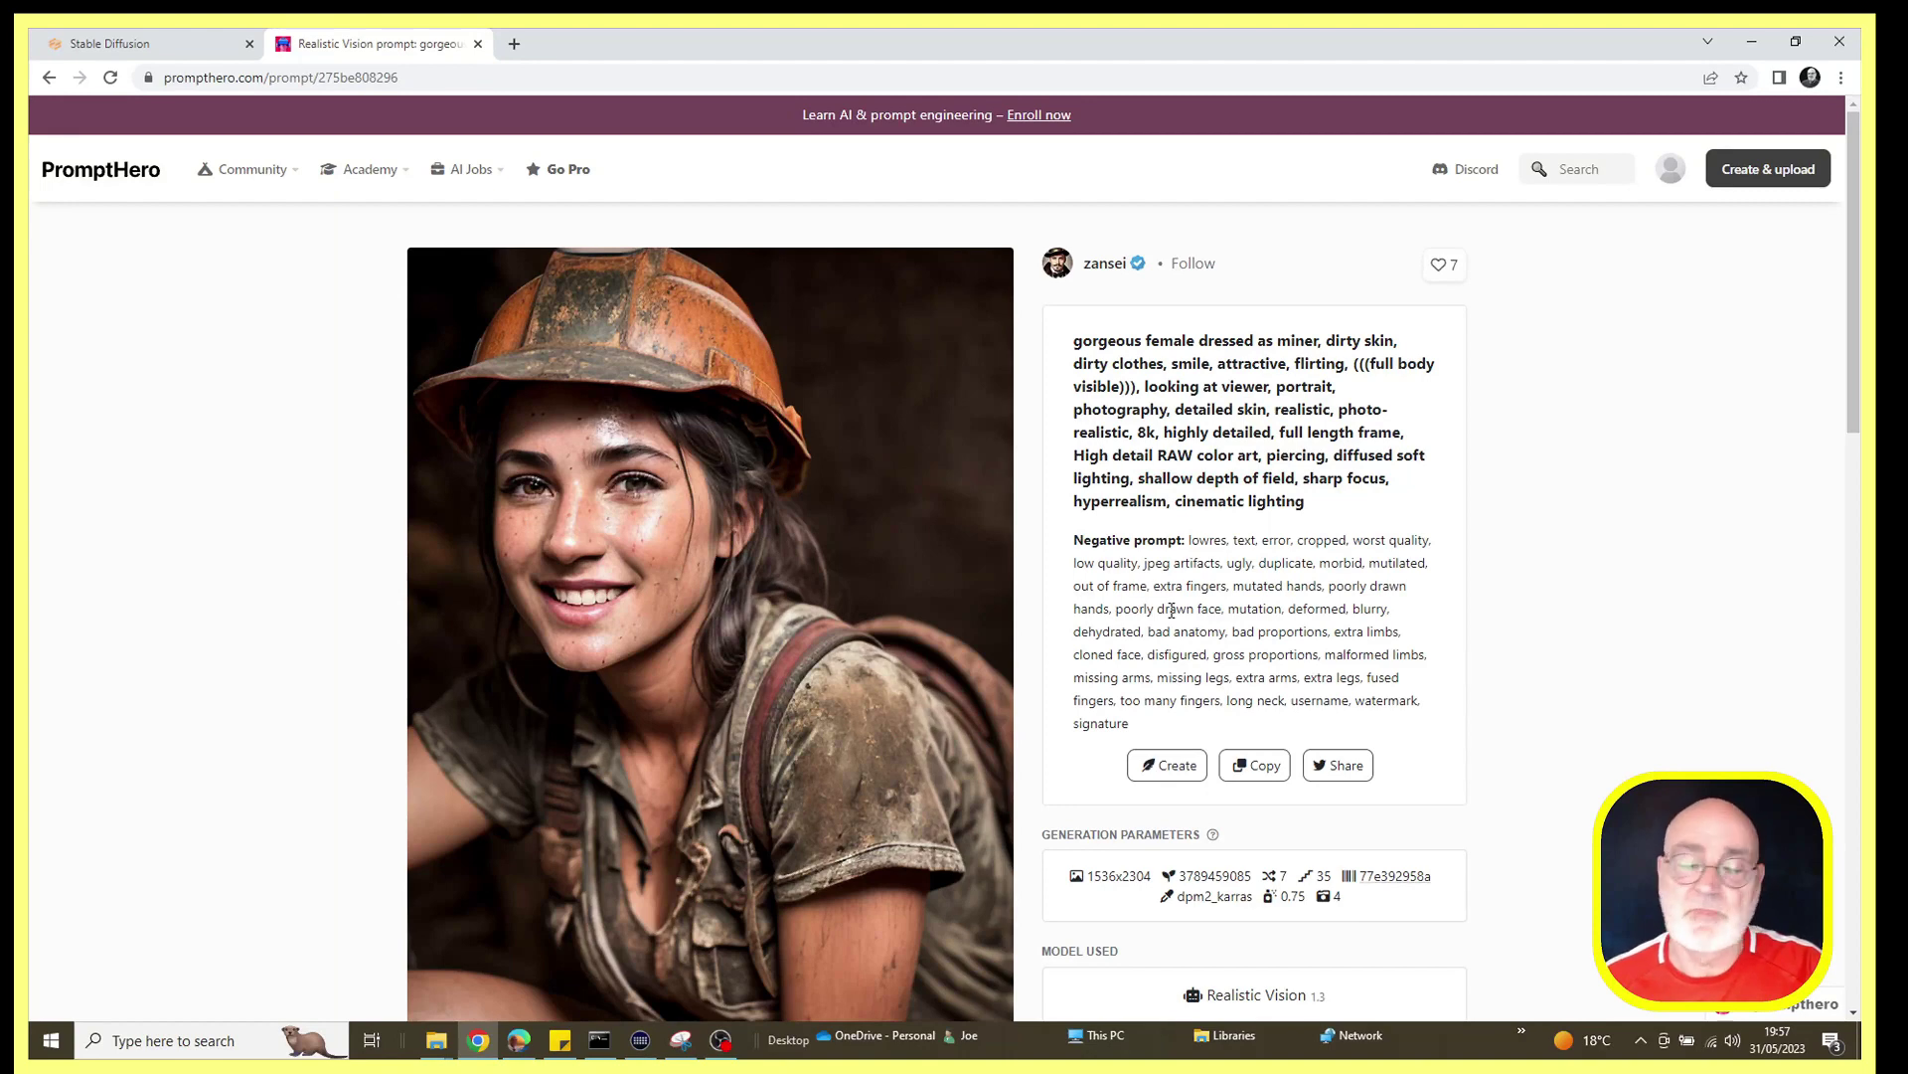
mouse_move(1249, 879)
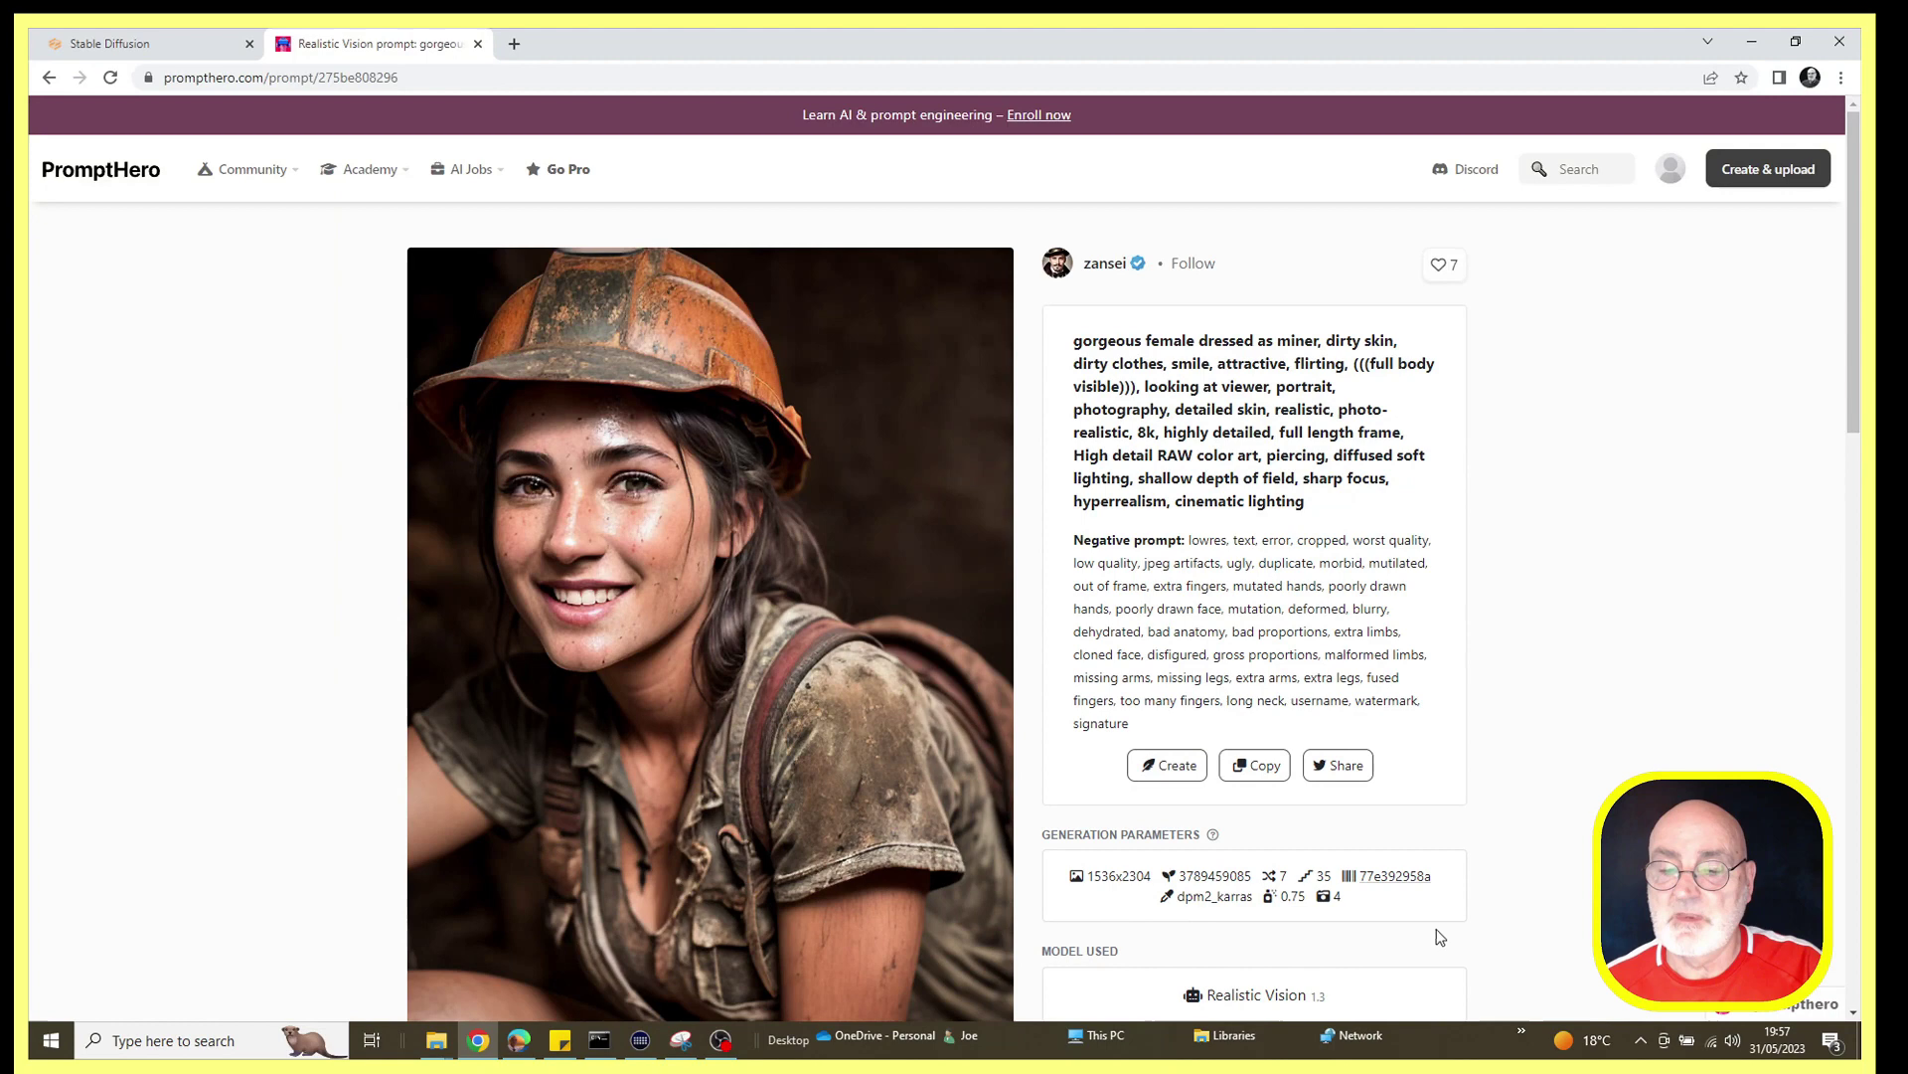
mouse_move(1186, 899)
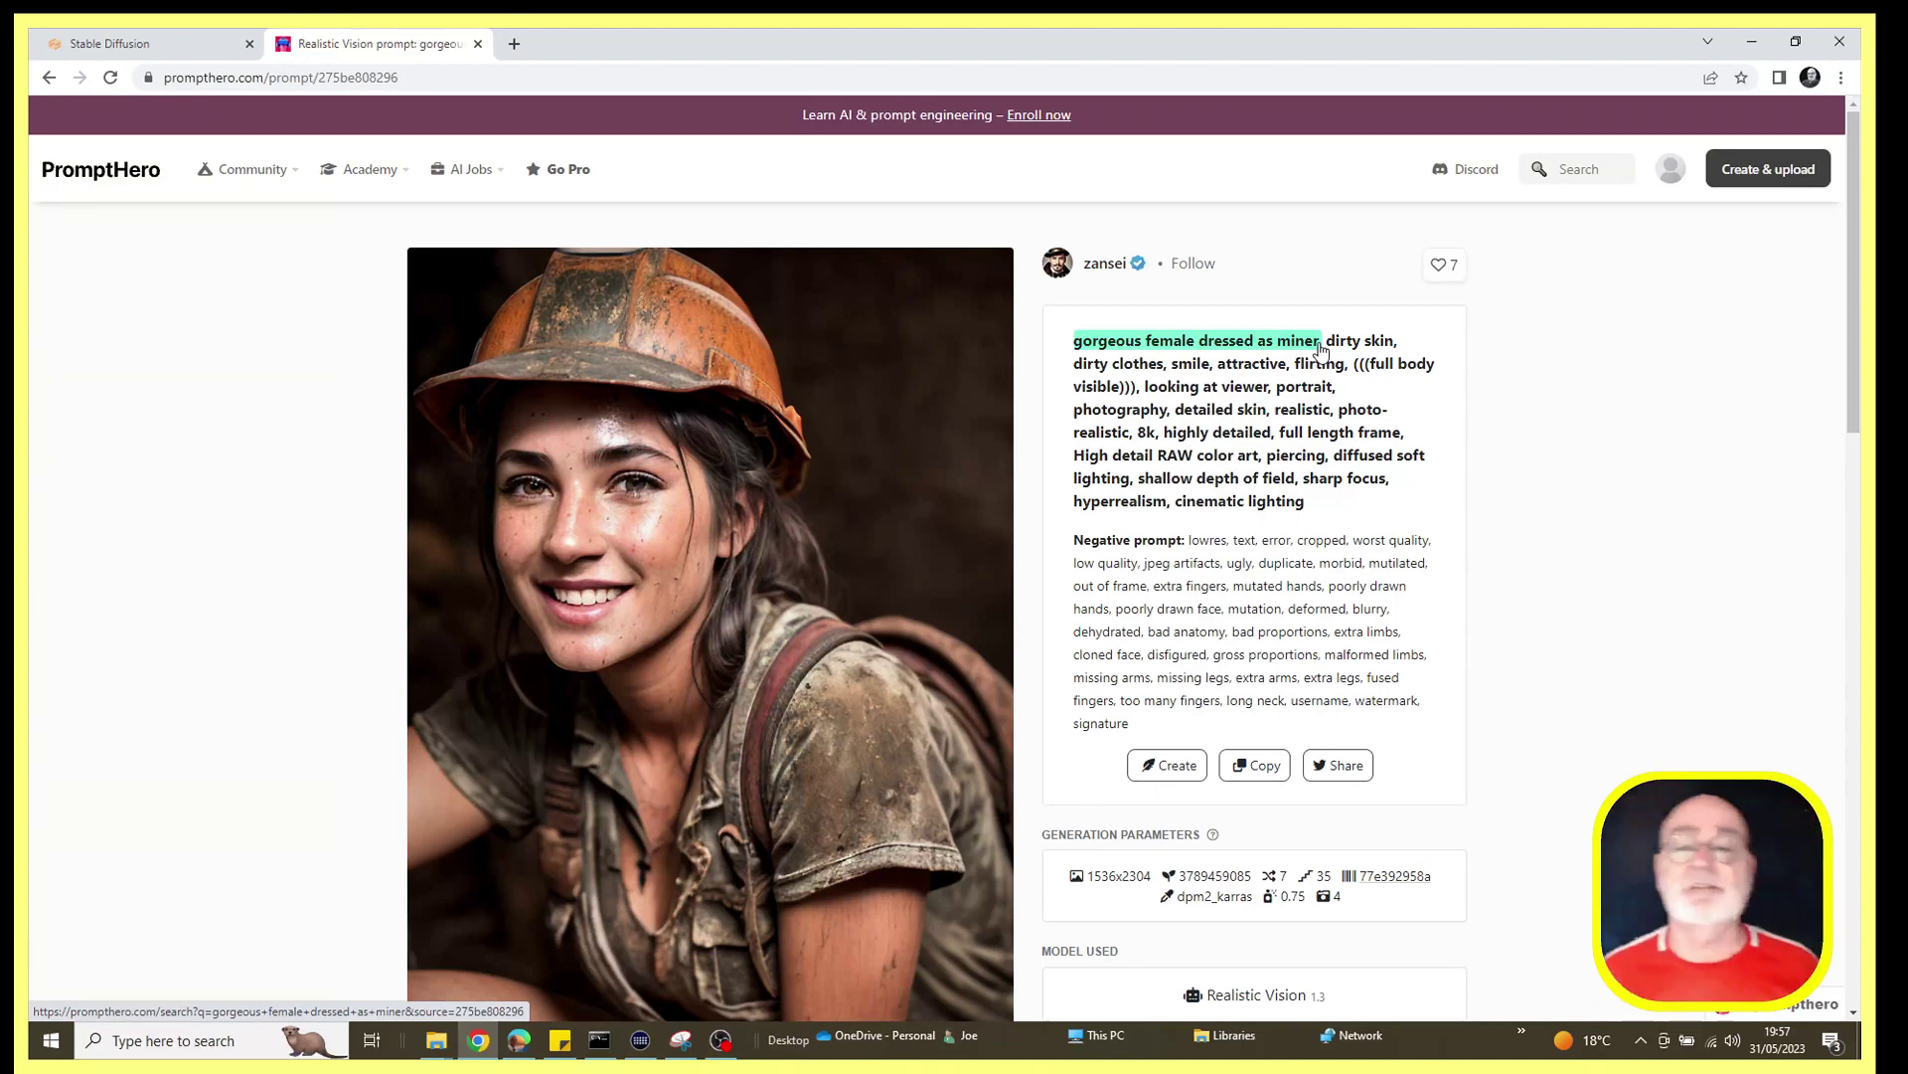
left_click(142, 49)
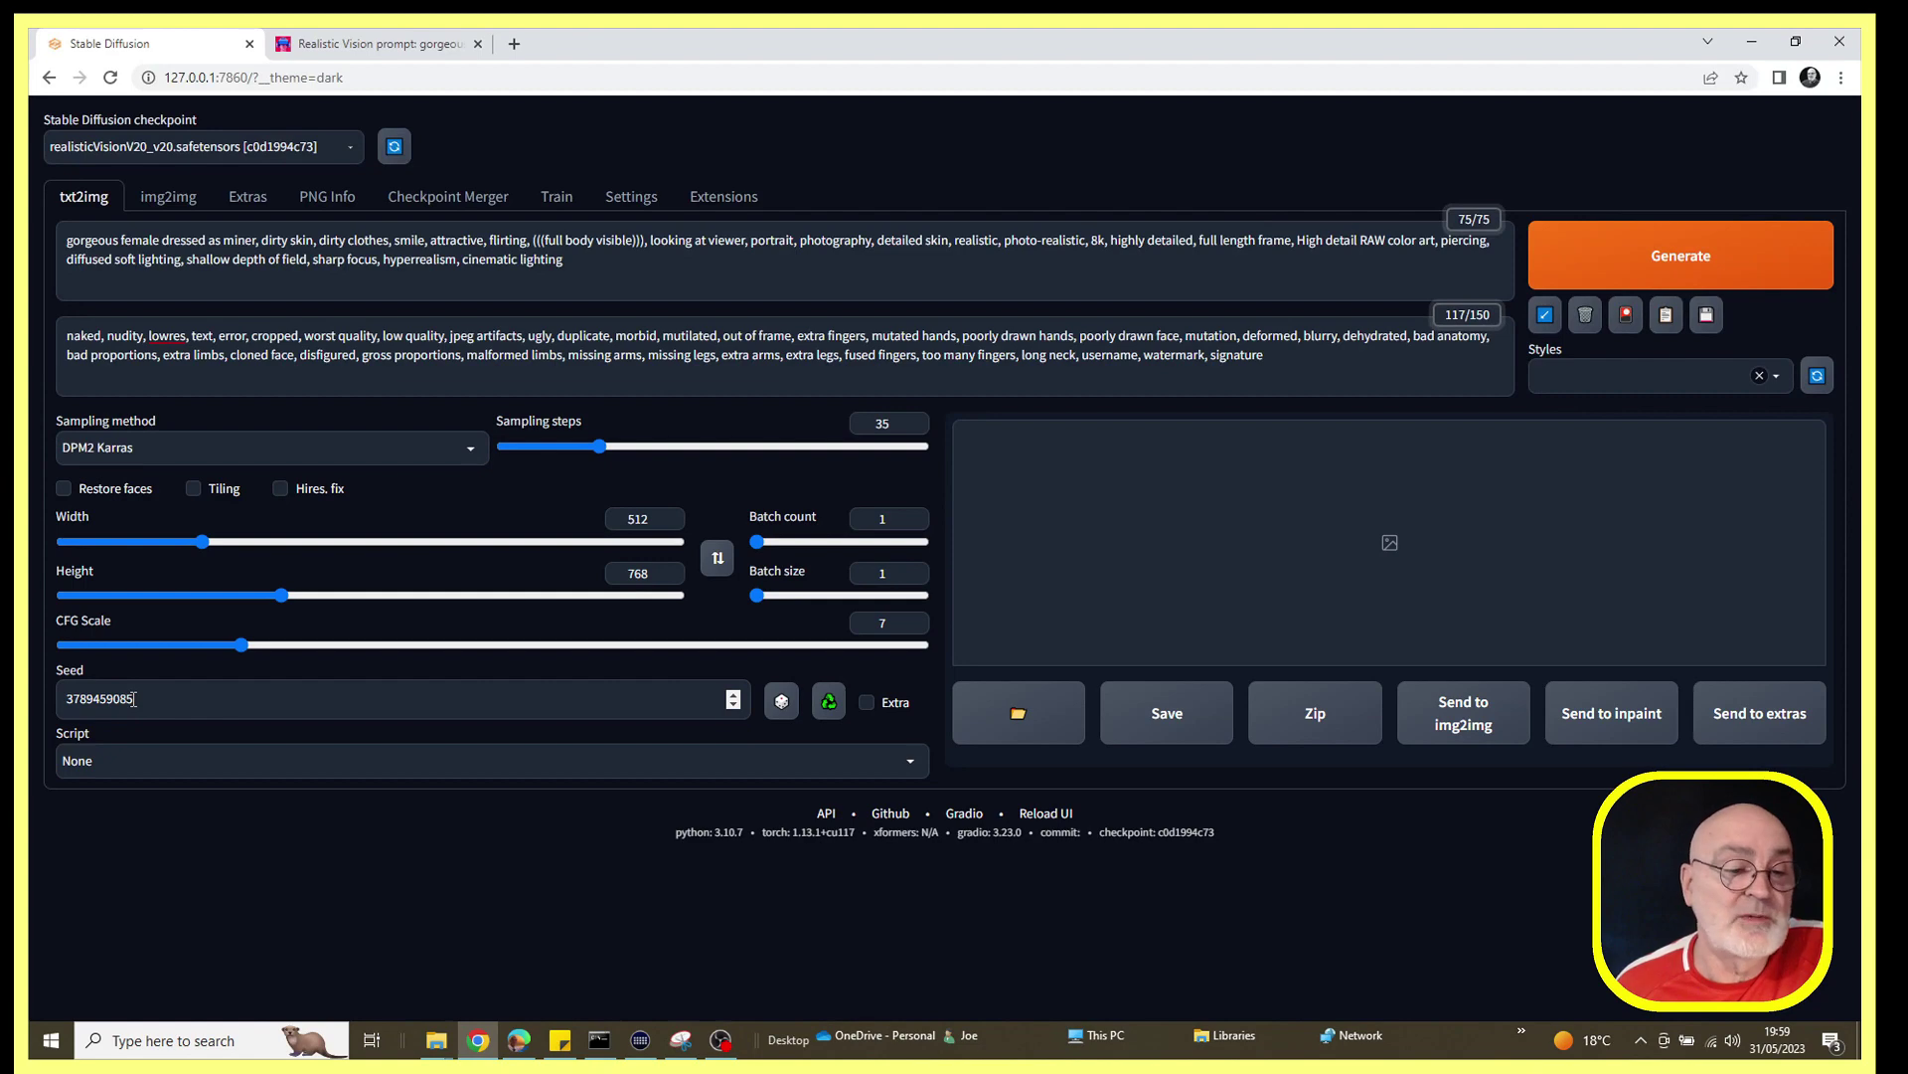
- Generate the miner portrait, view it full-screen in the lightbox, then close the viewer
left_click(1687, 272)
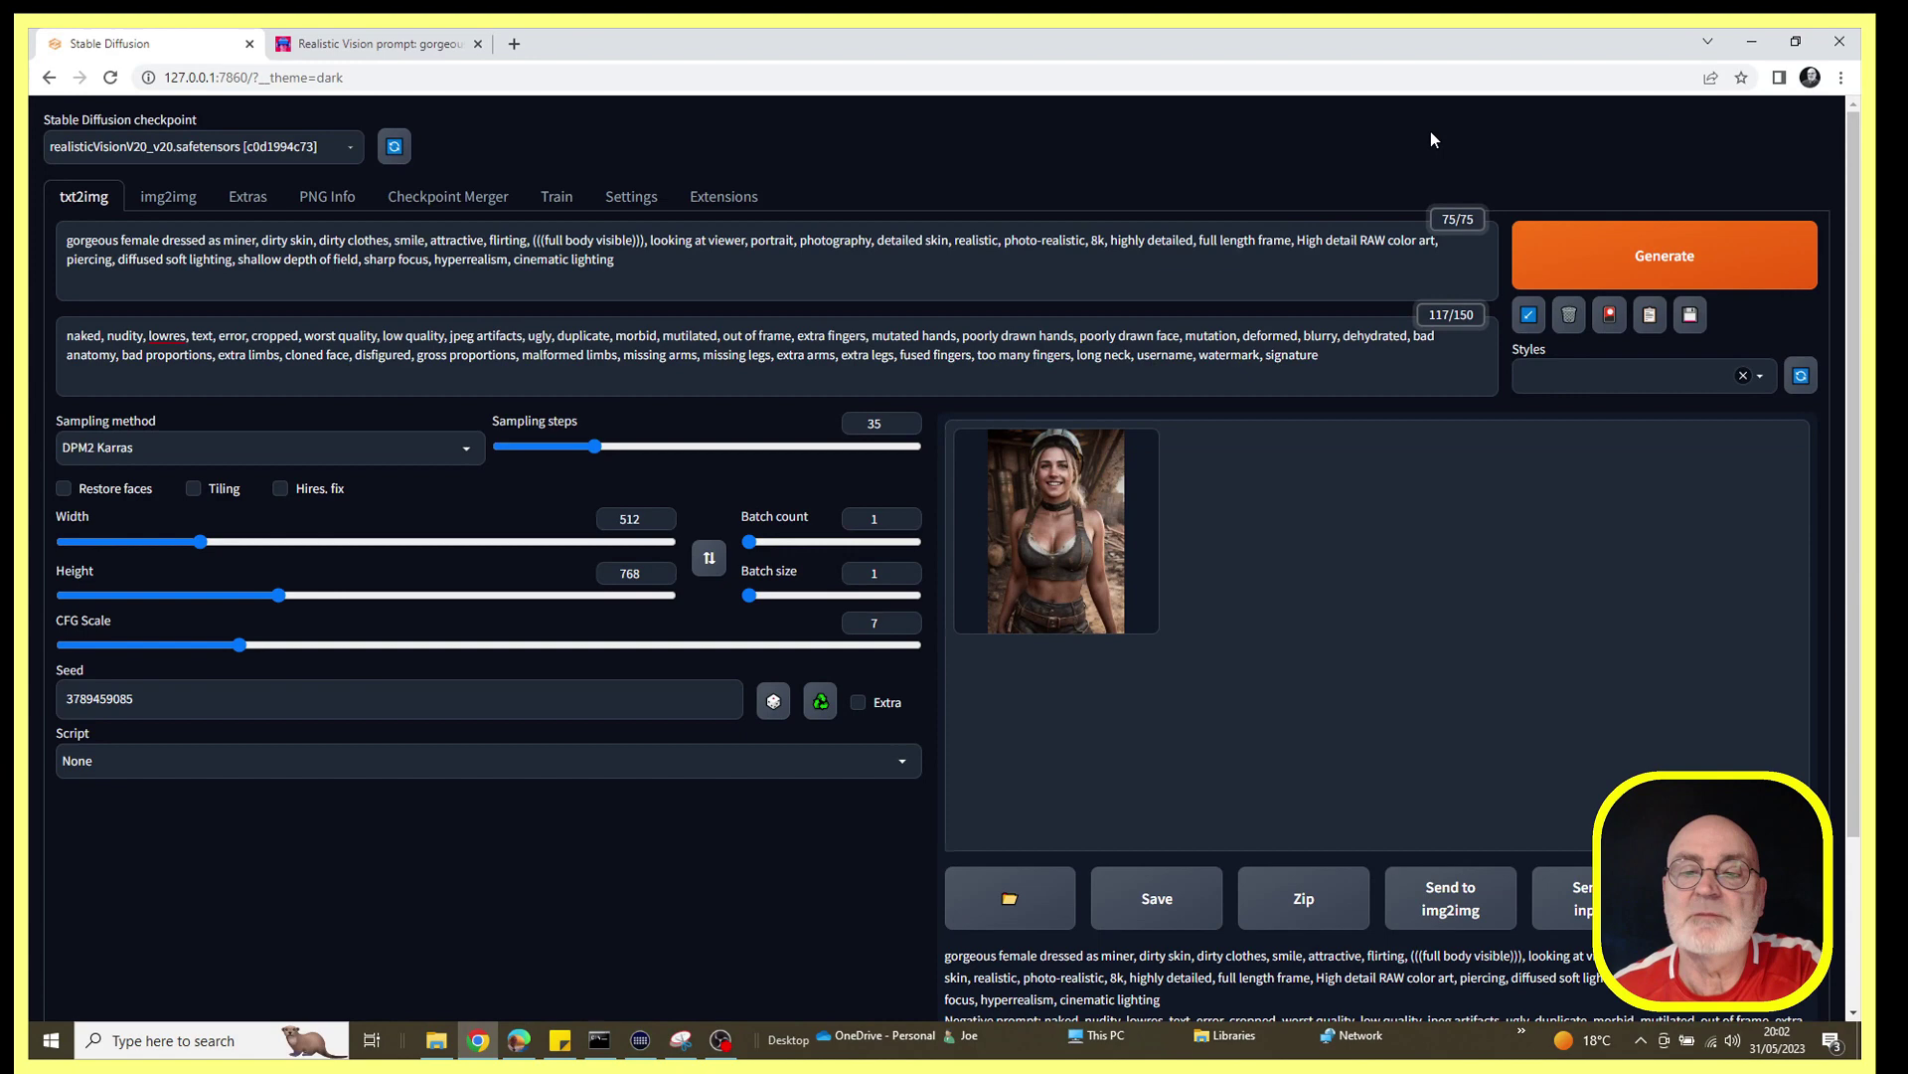
left_click(1074, 583)
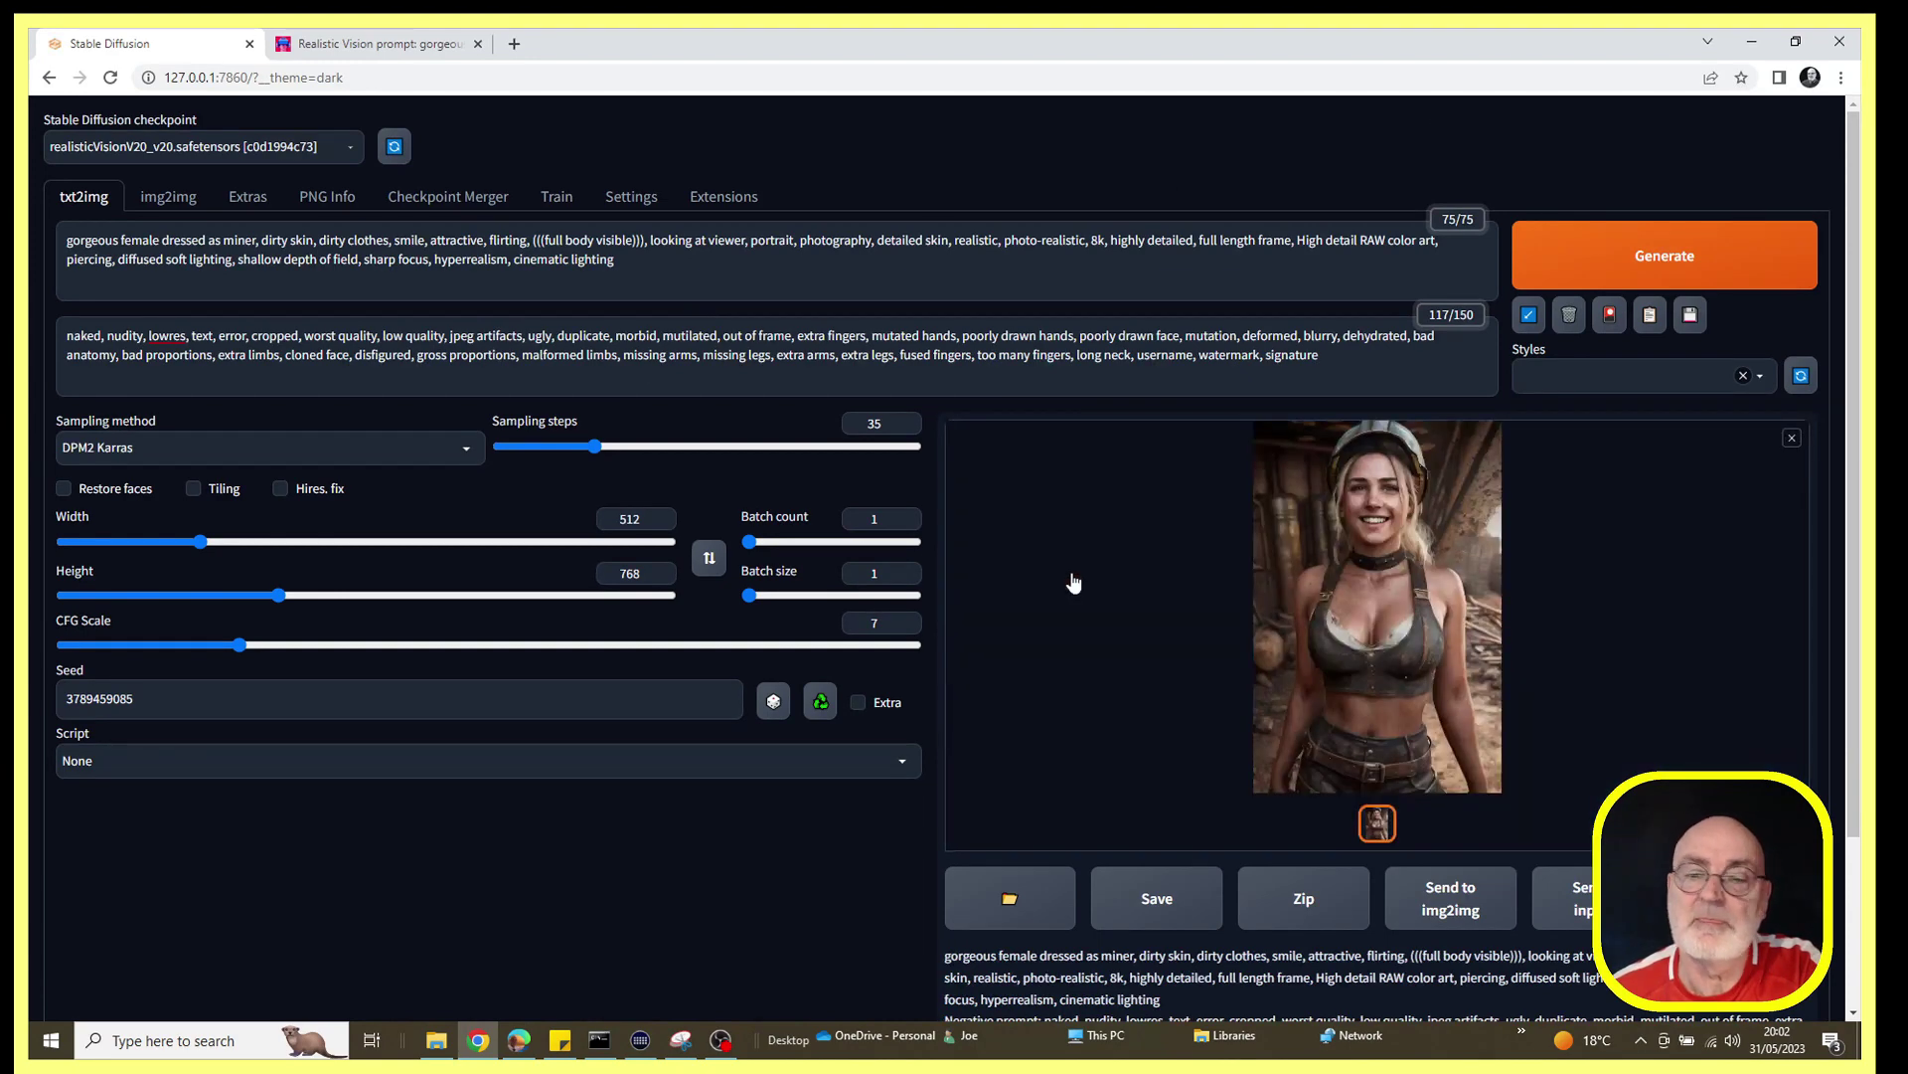
left_click(1422, 630)
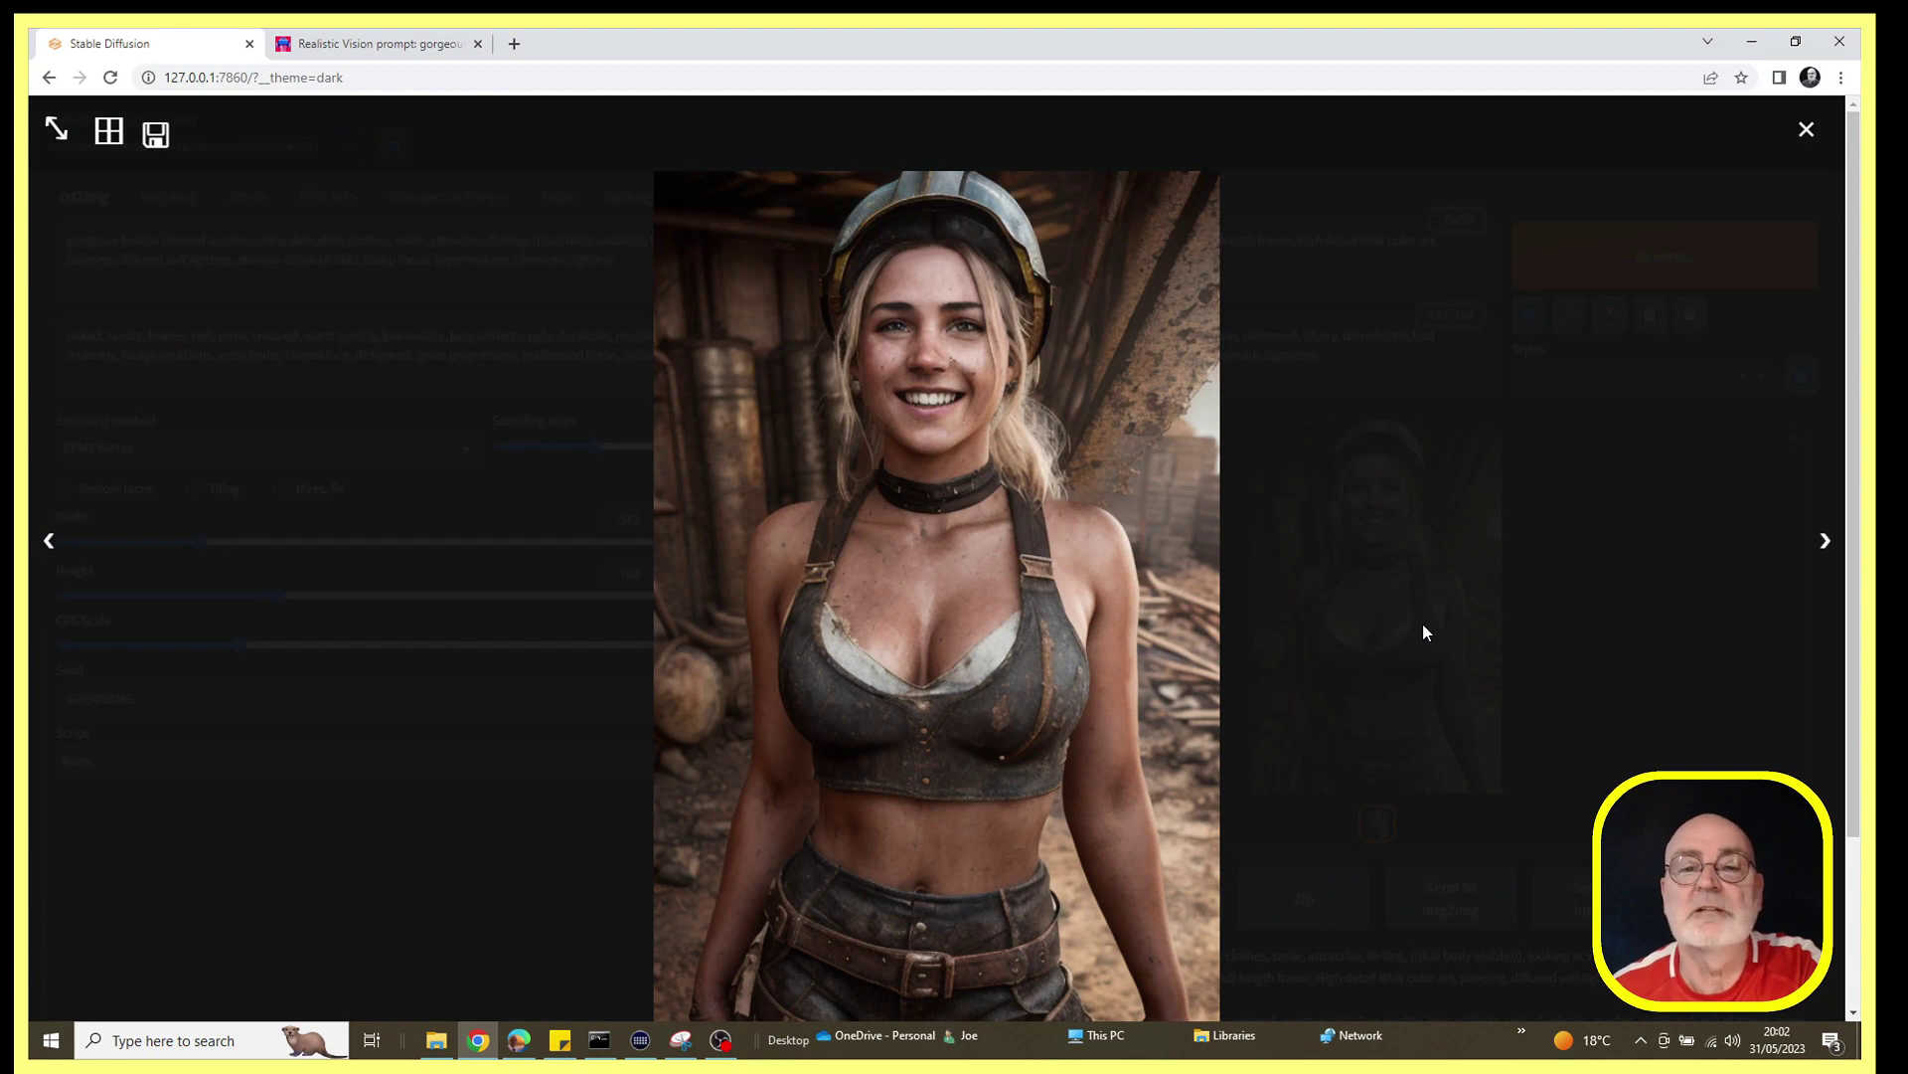
left_click(1806, 131)
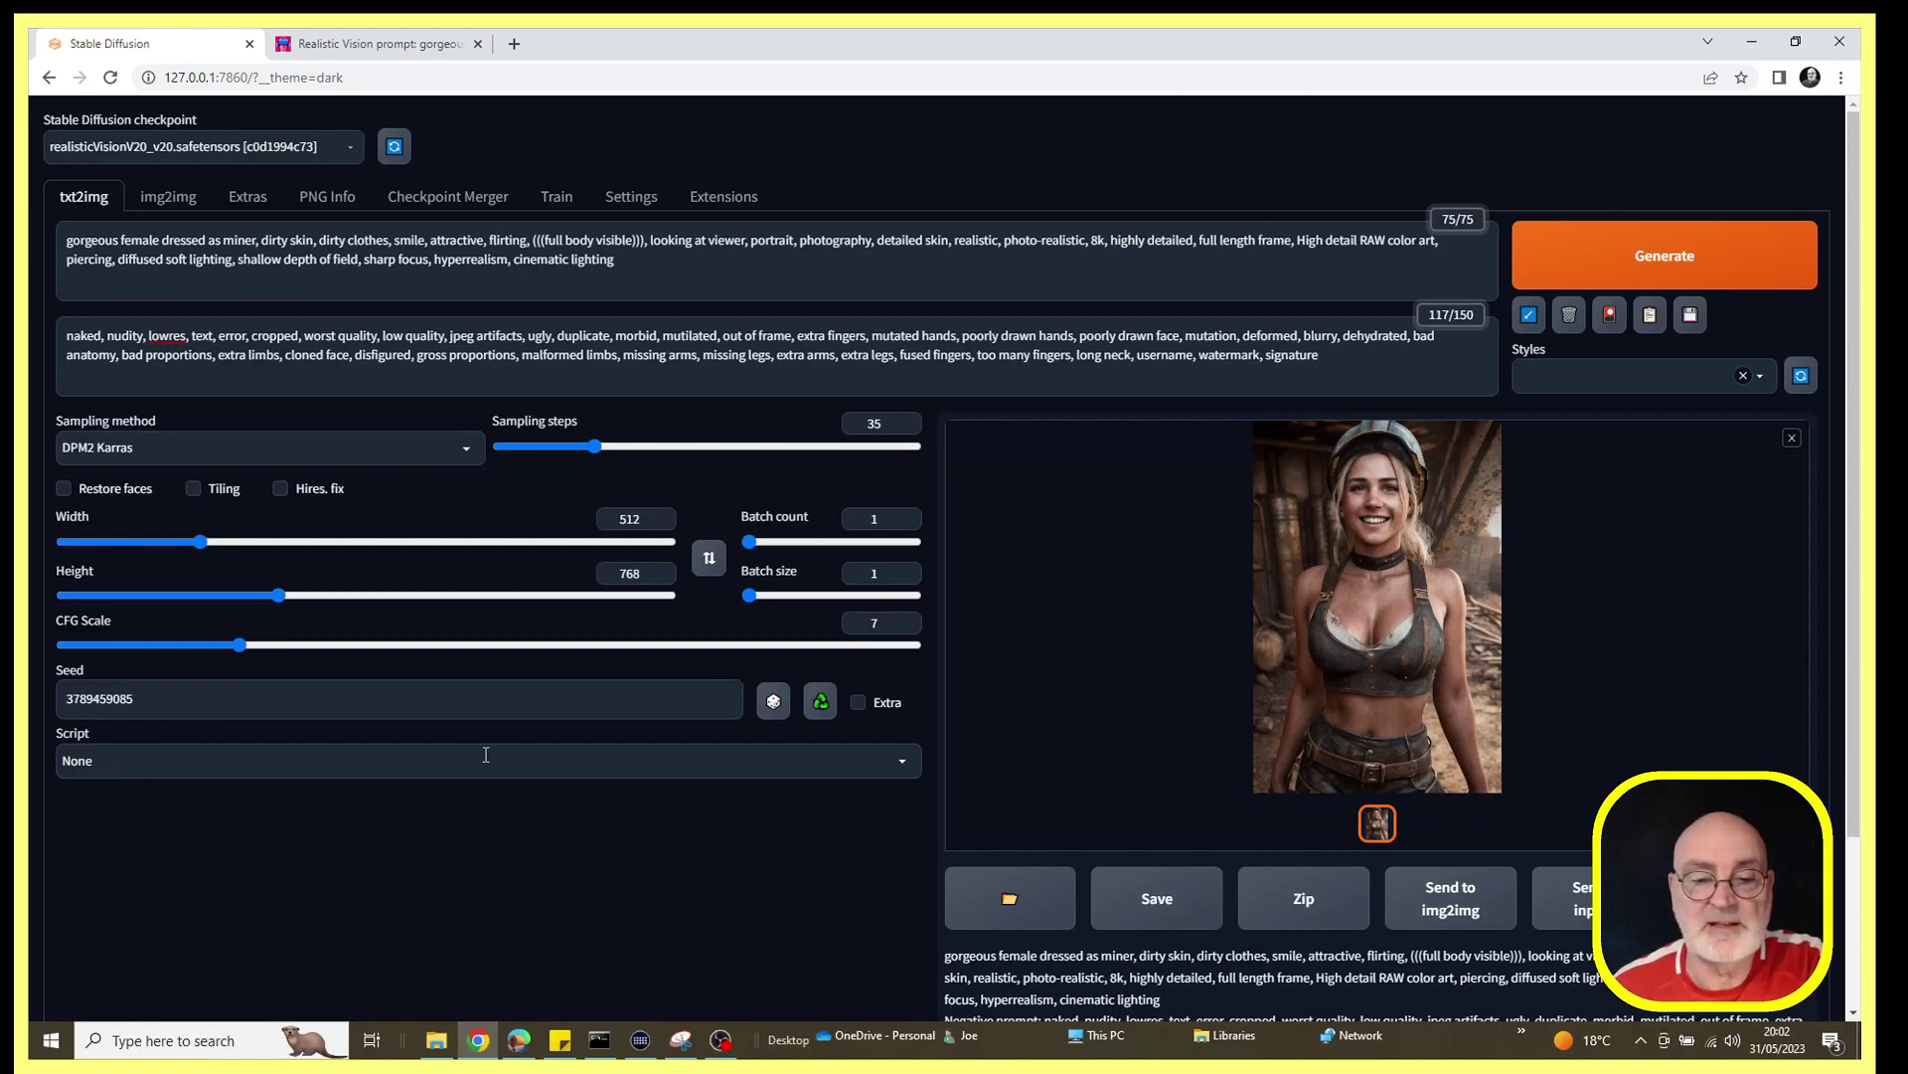
left_click(903, 762)
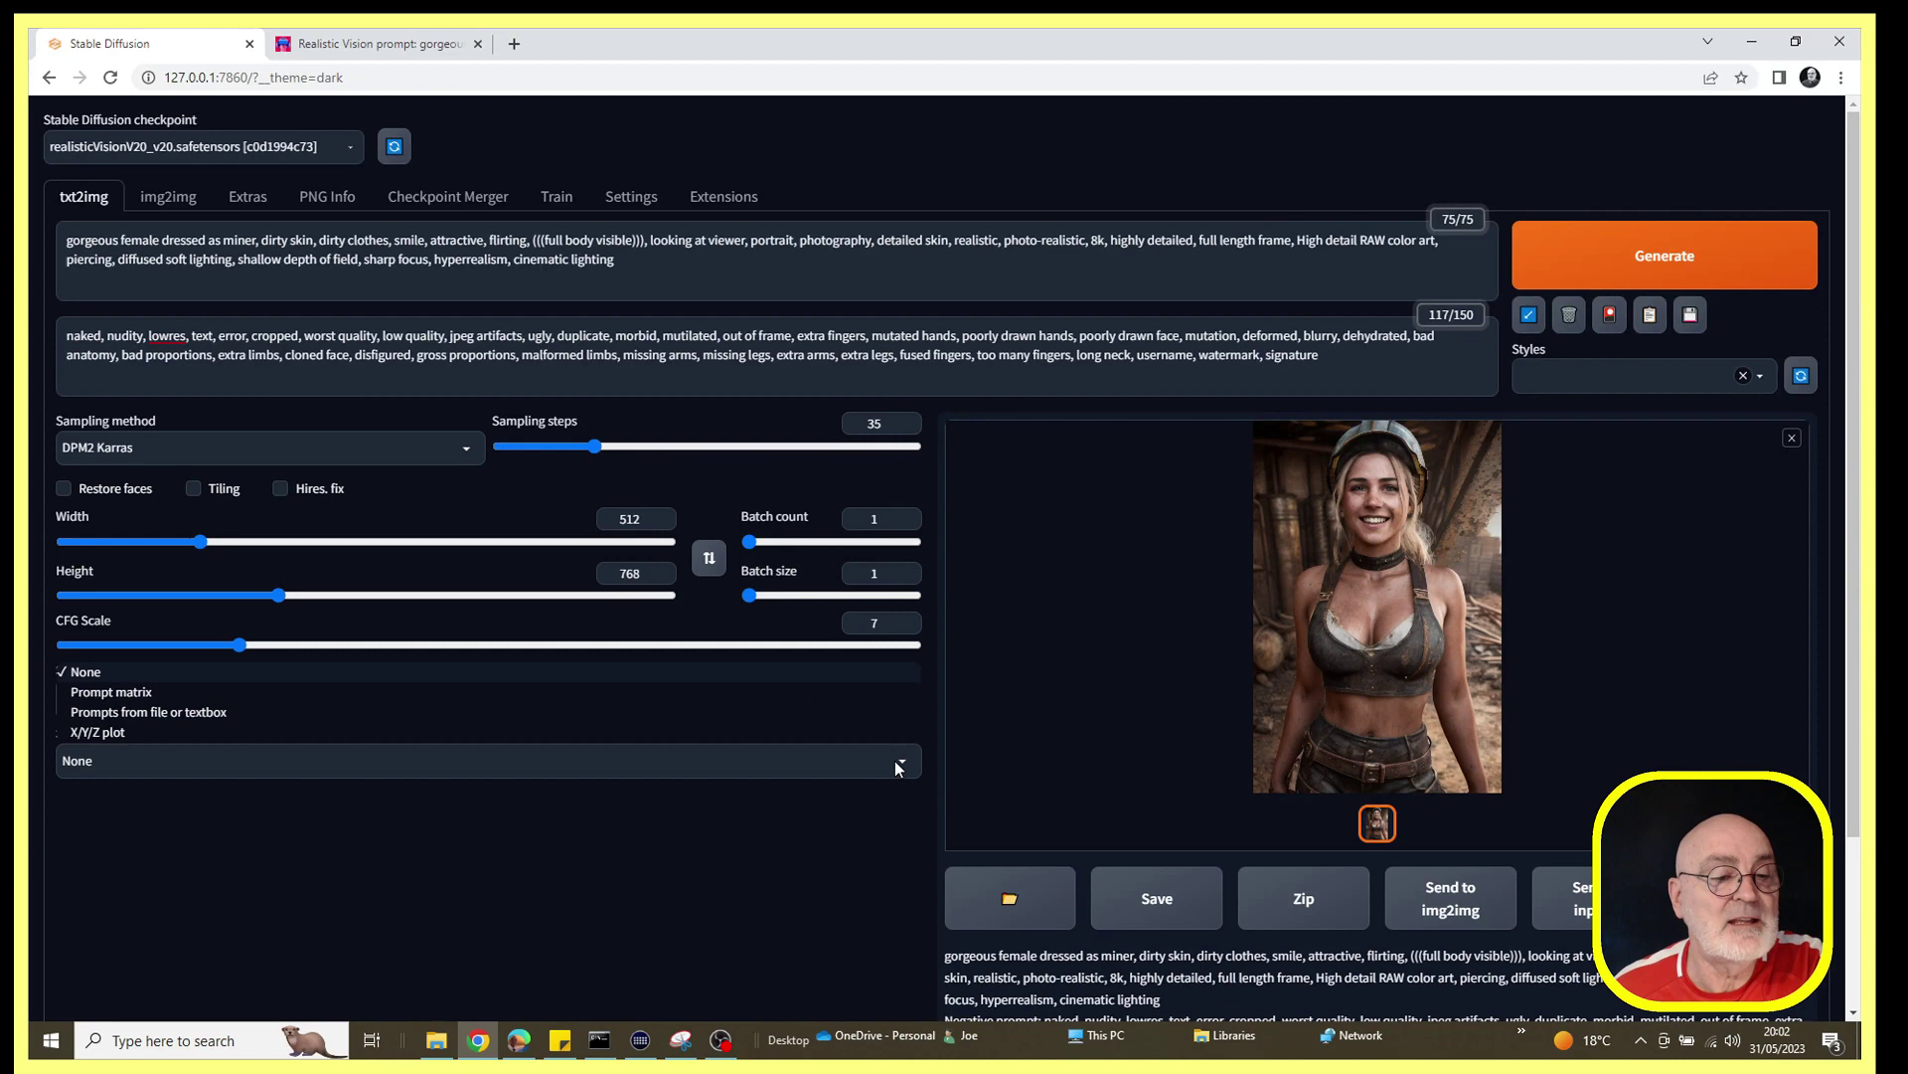
left_click(87, 733)
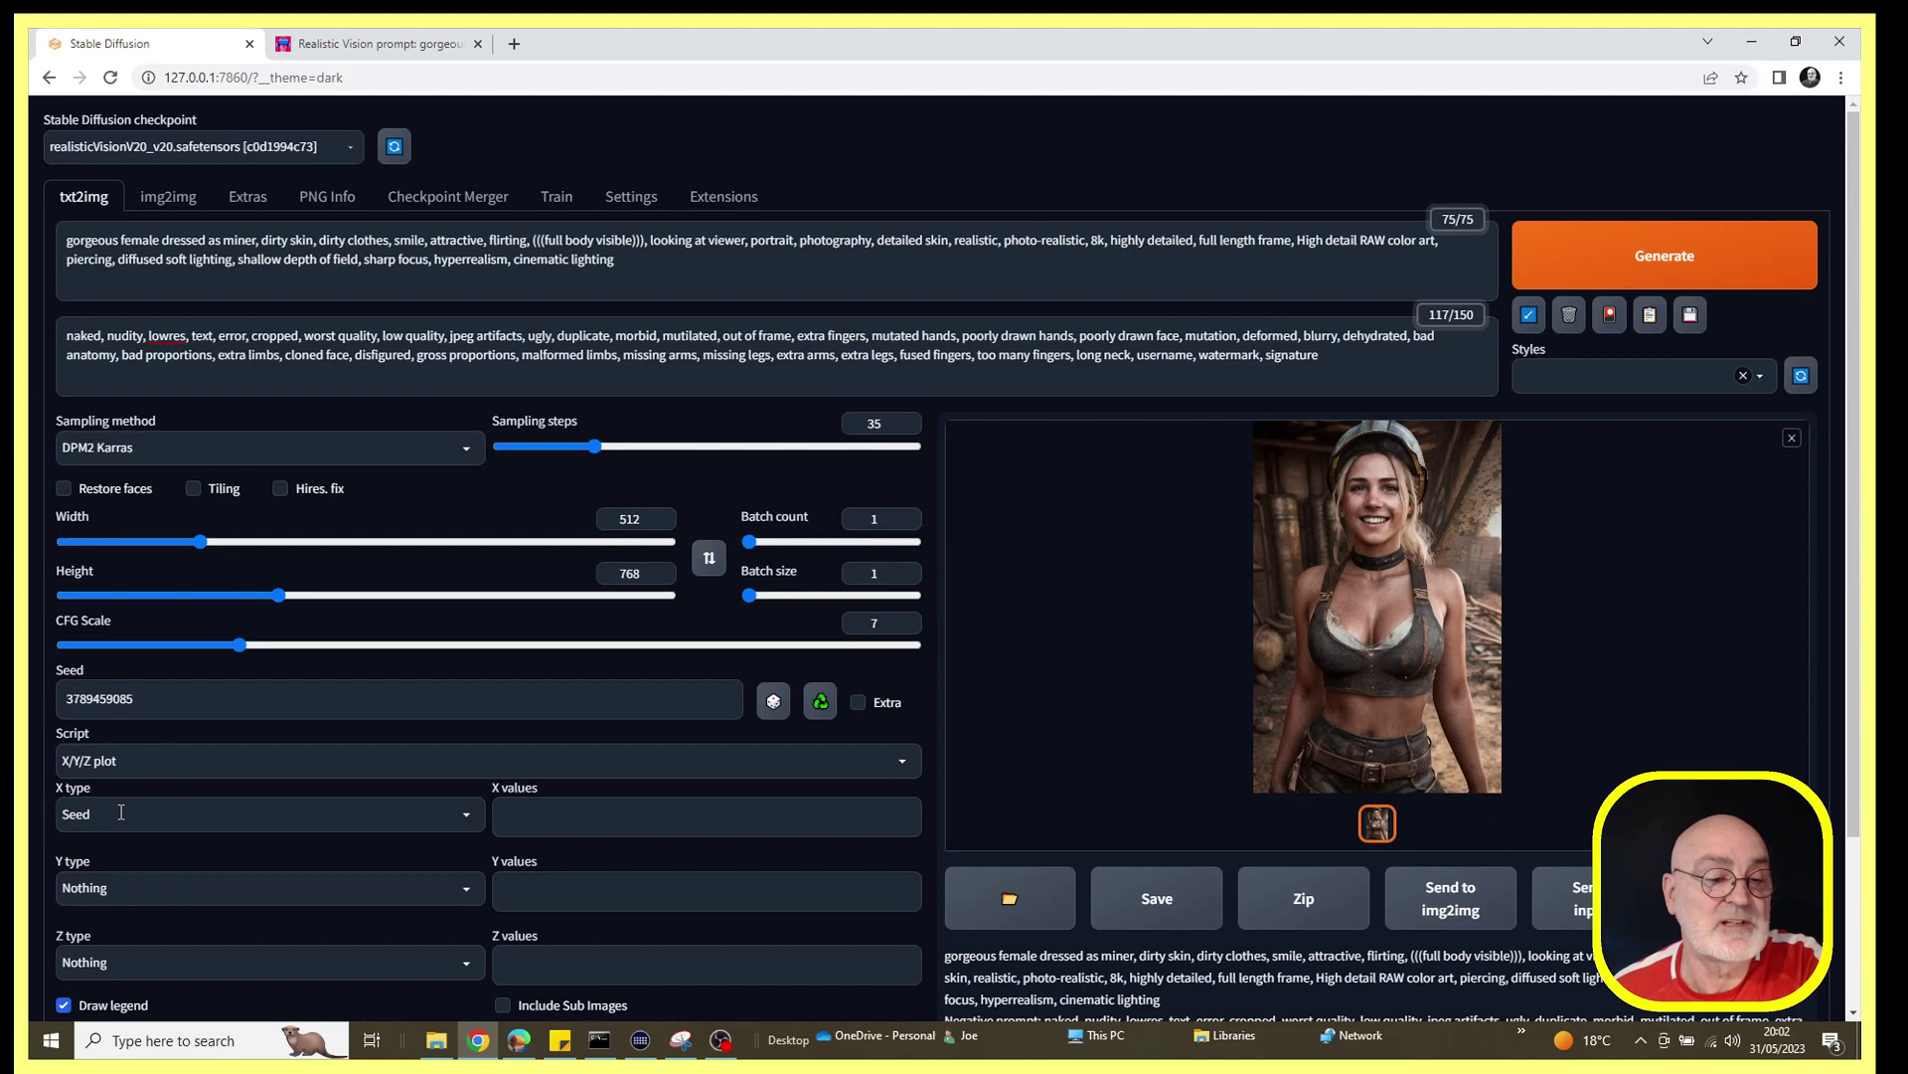
left_click(462, 814)
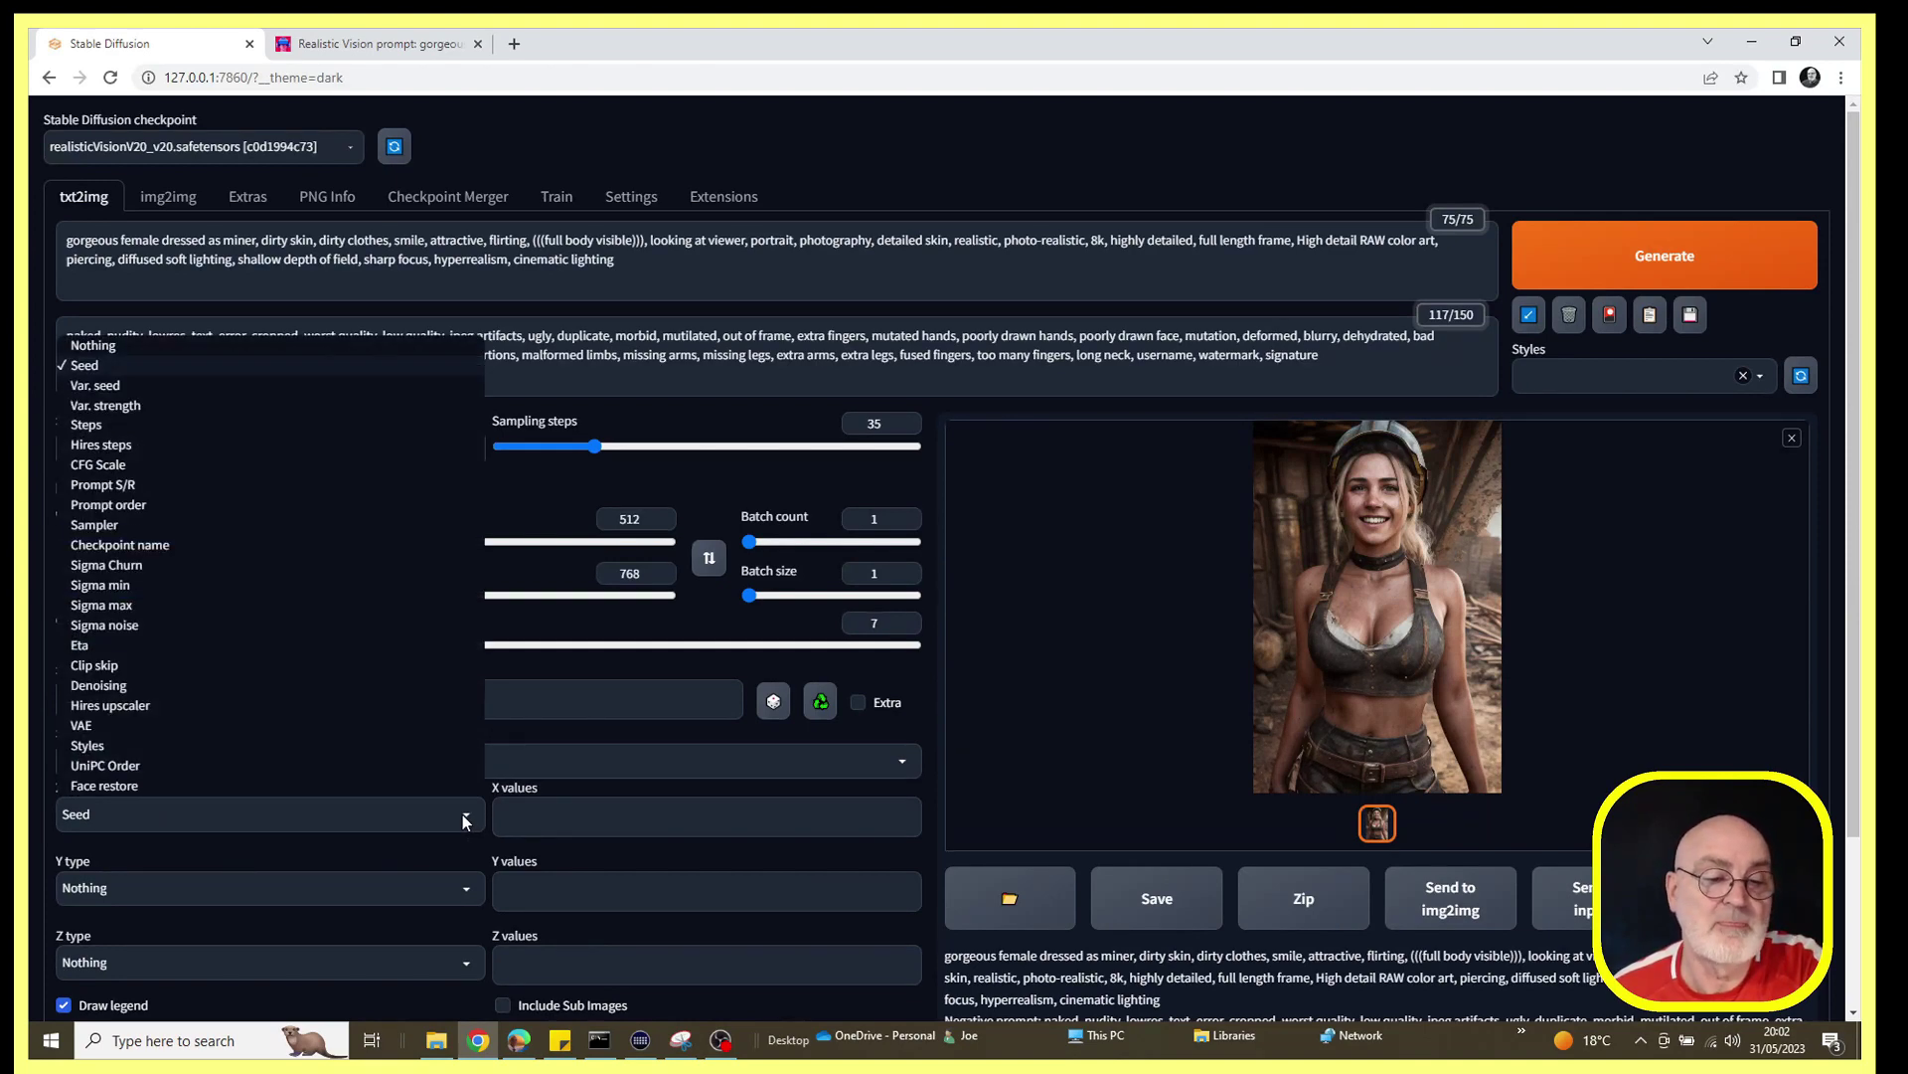
left_click(109, 489)
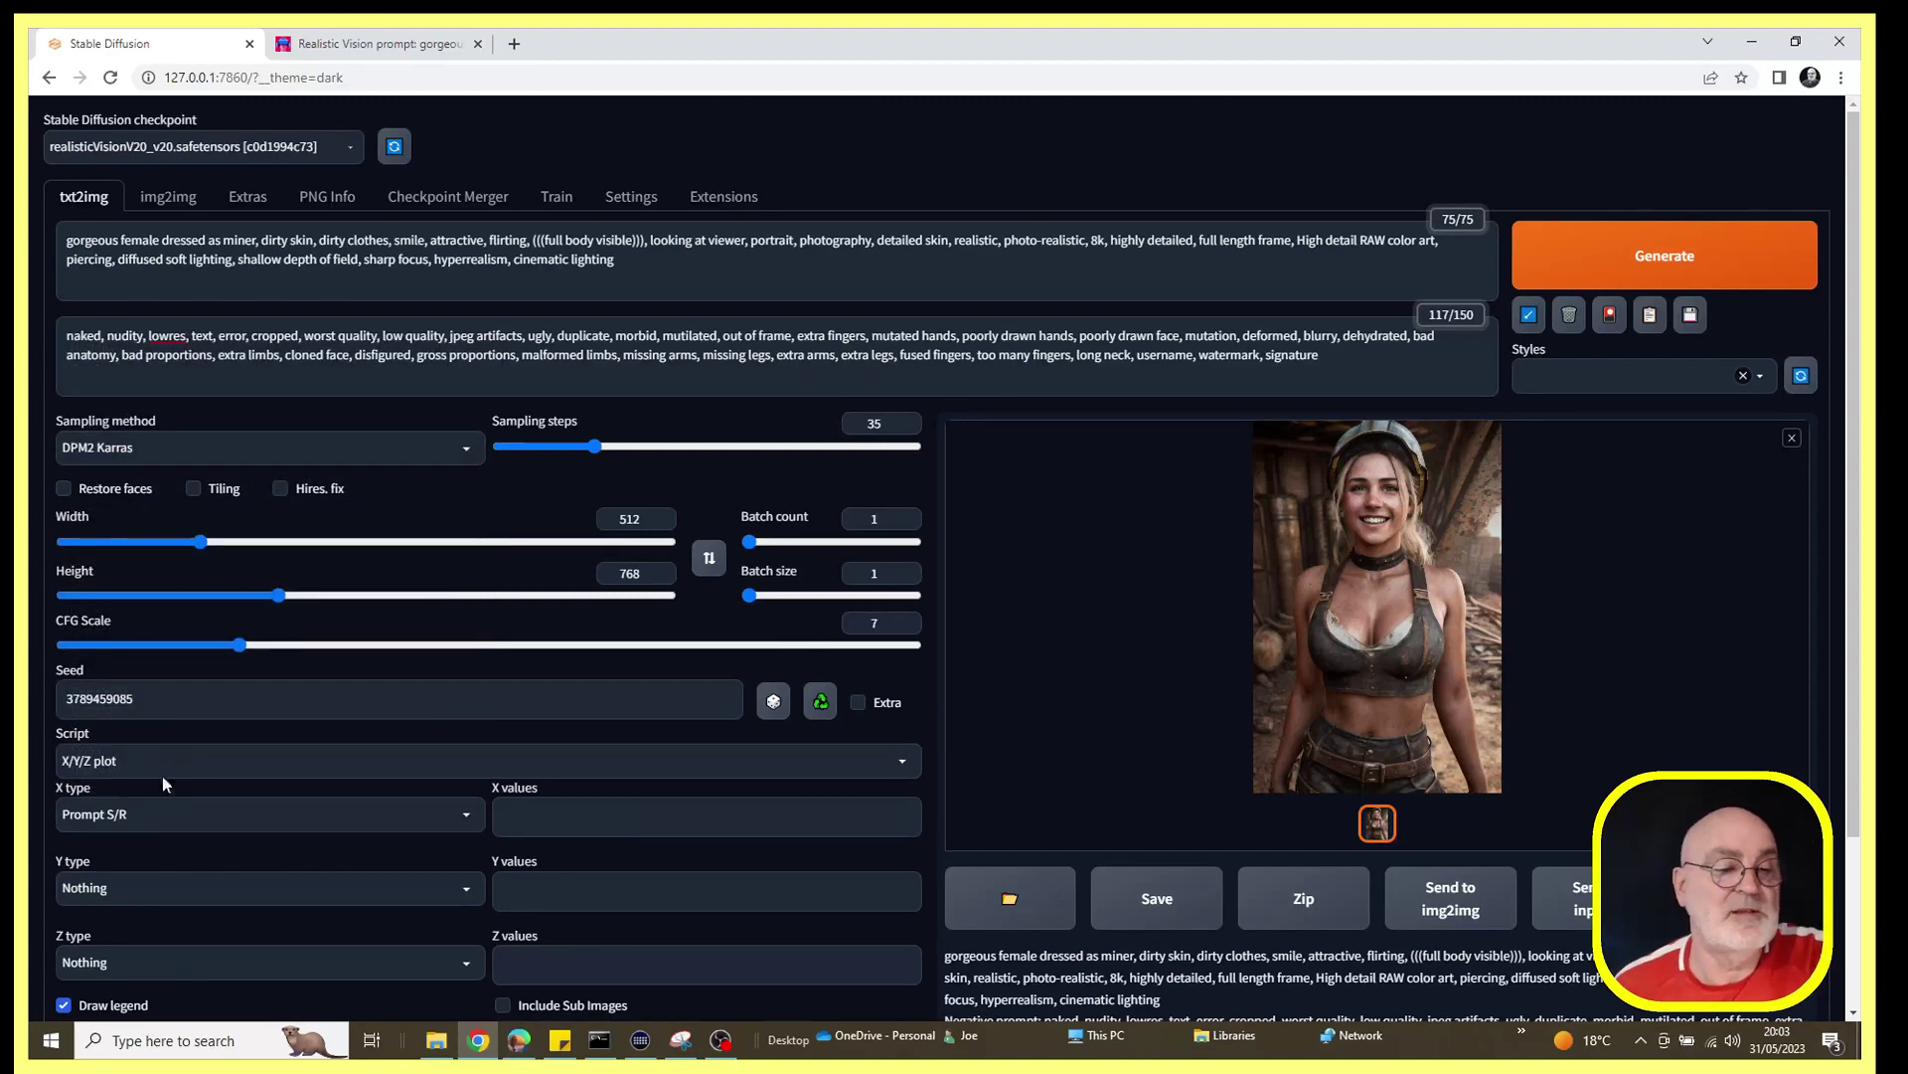
left_click(618, 826)
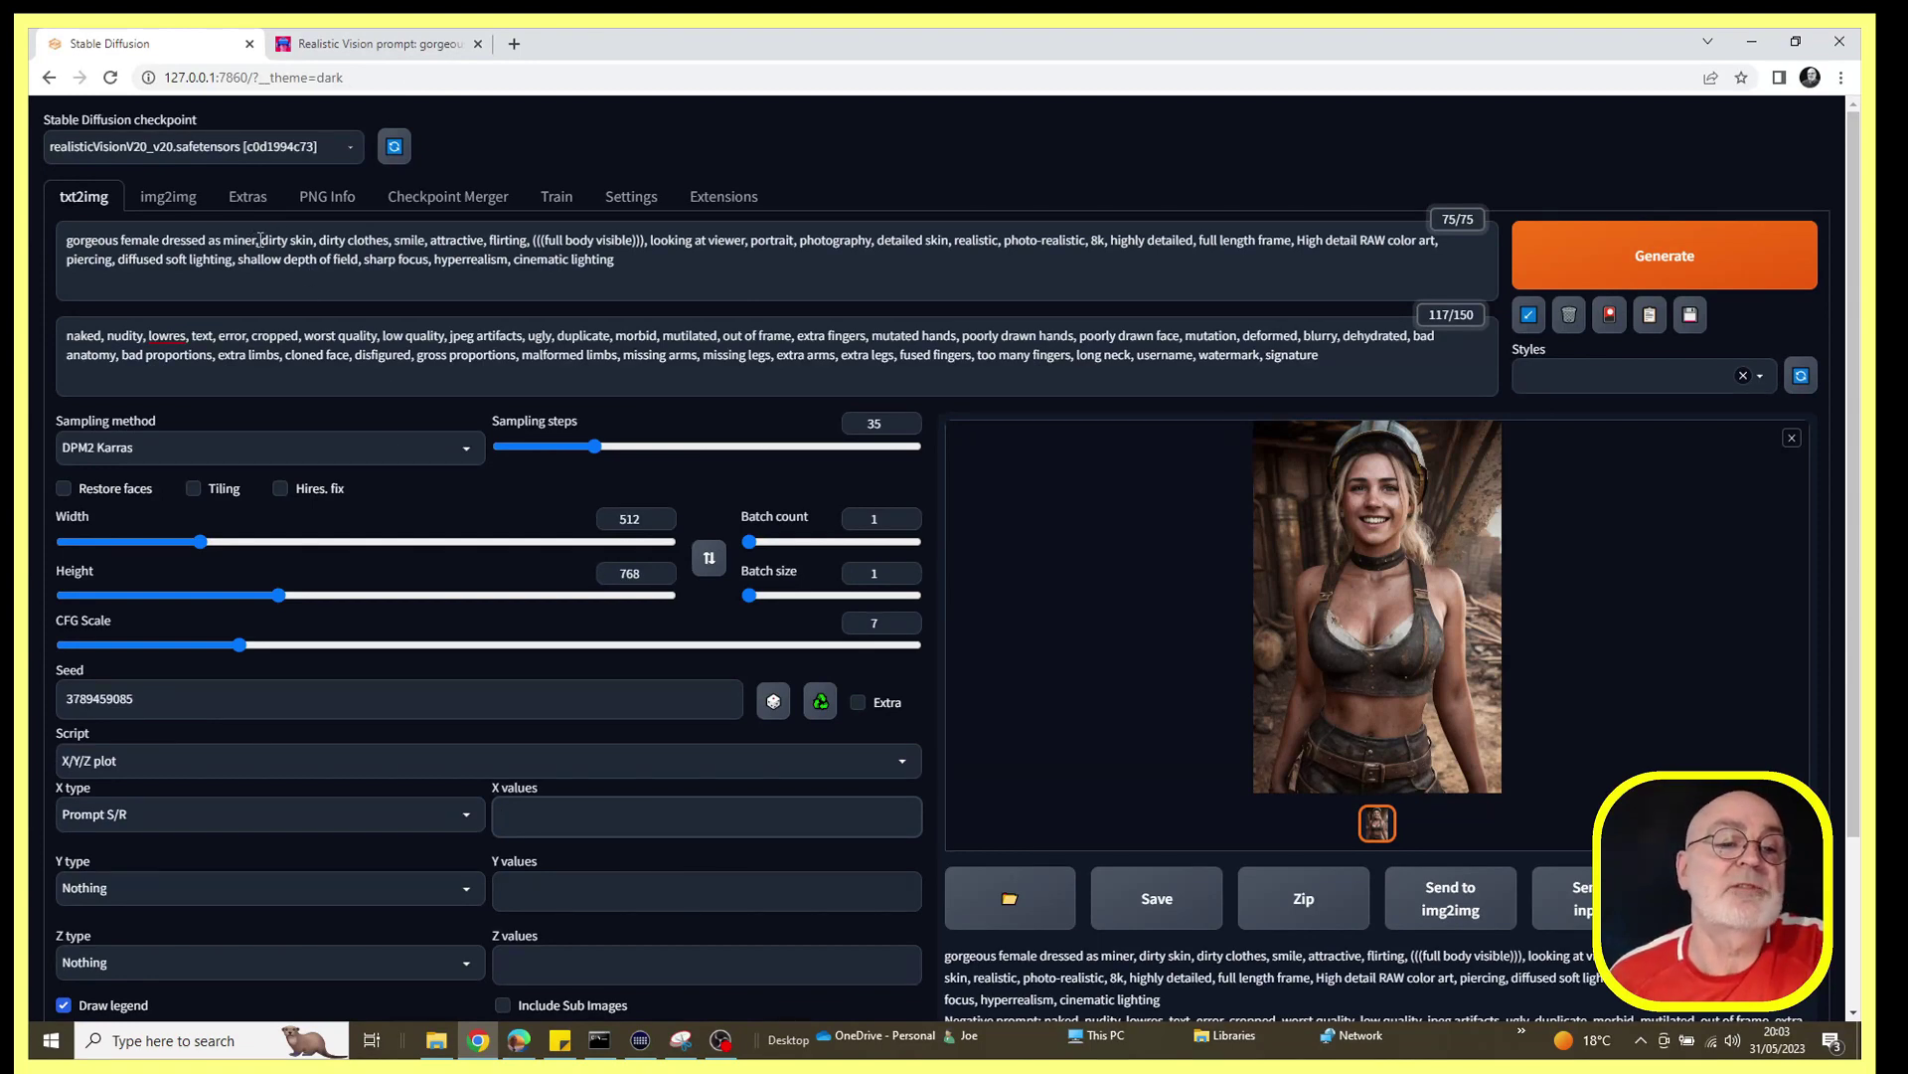
left_click_drag(261, 240, 222, 239)
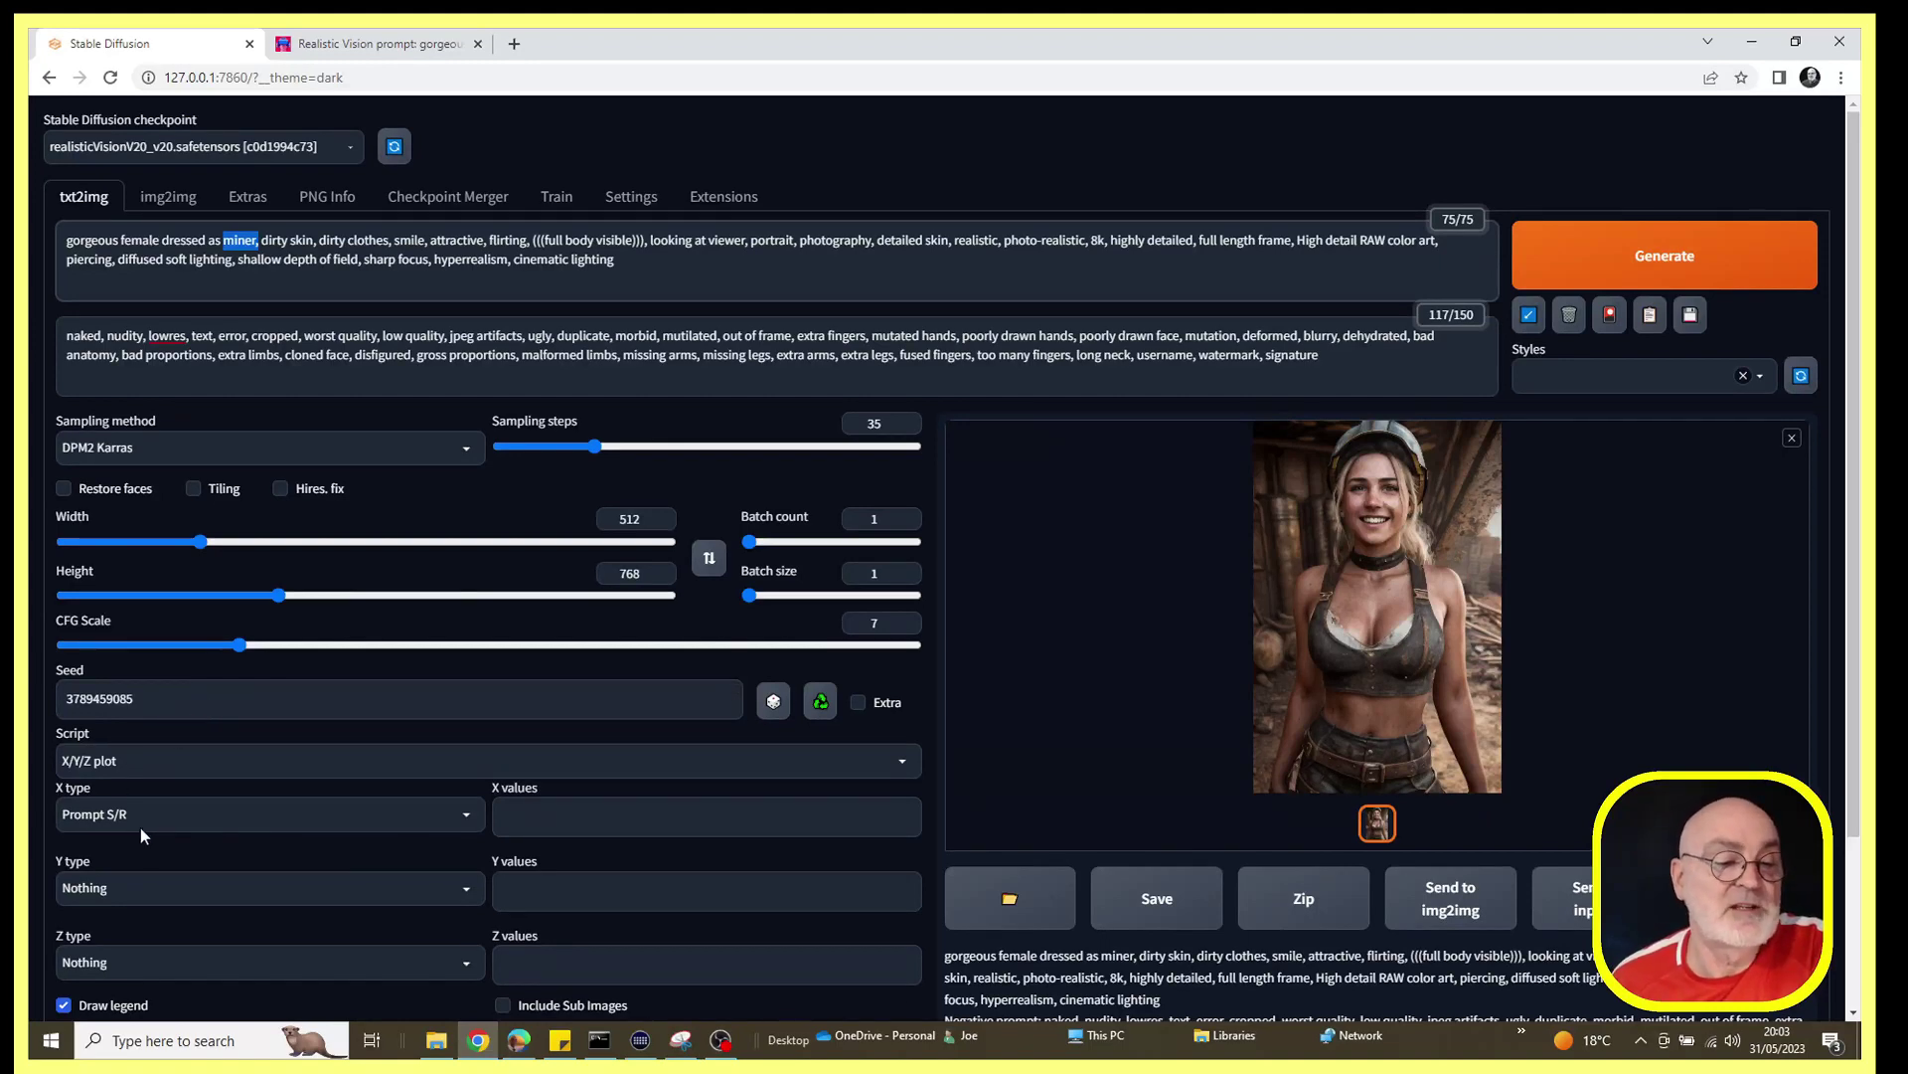
- Paste 'miner, mechanic, construction worker, astronaut' into the X/Y/Z plot's X values
left_click(536, 816)
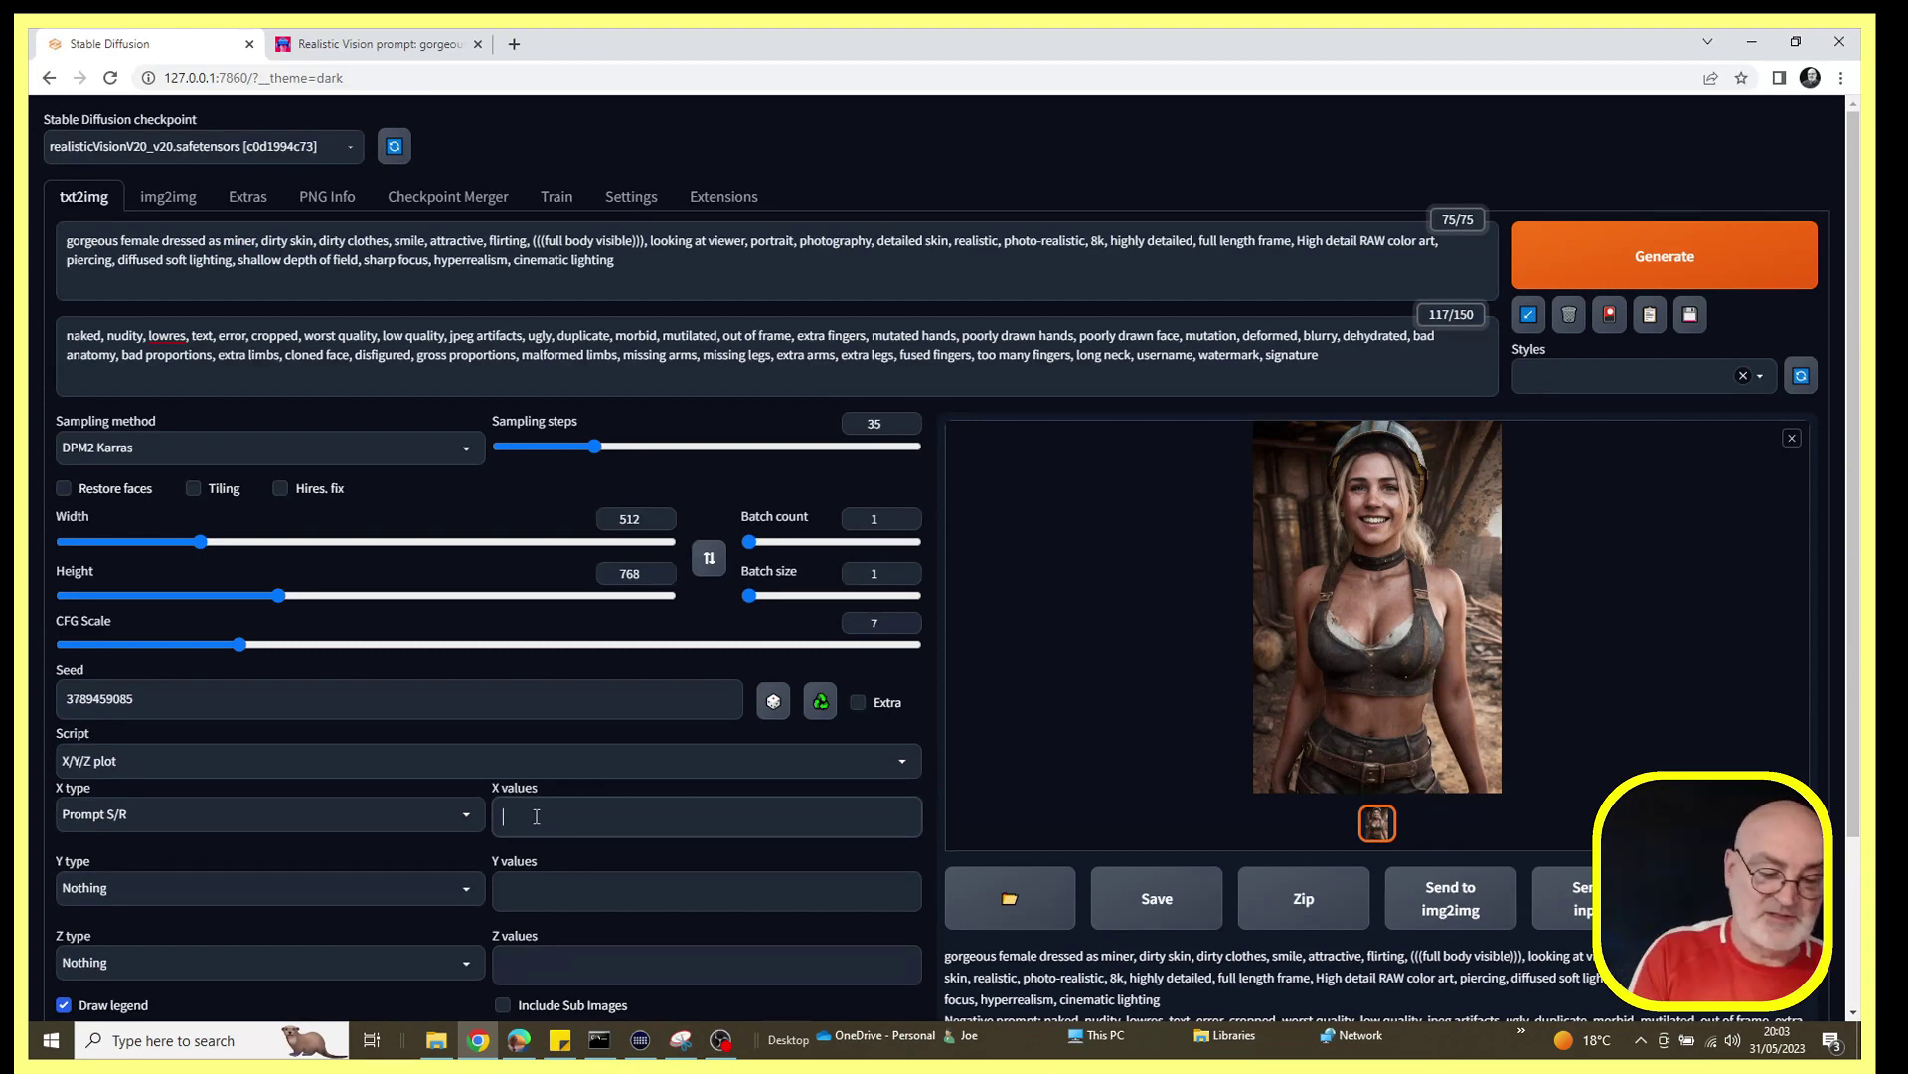
type("miner, mechanic, construction worker, astronaut")
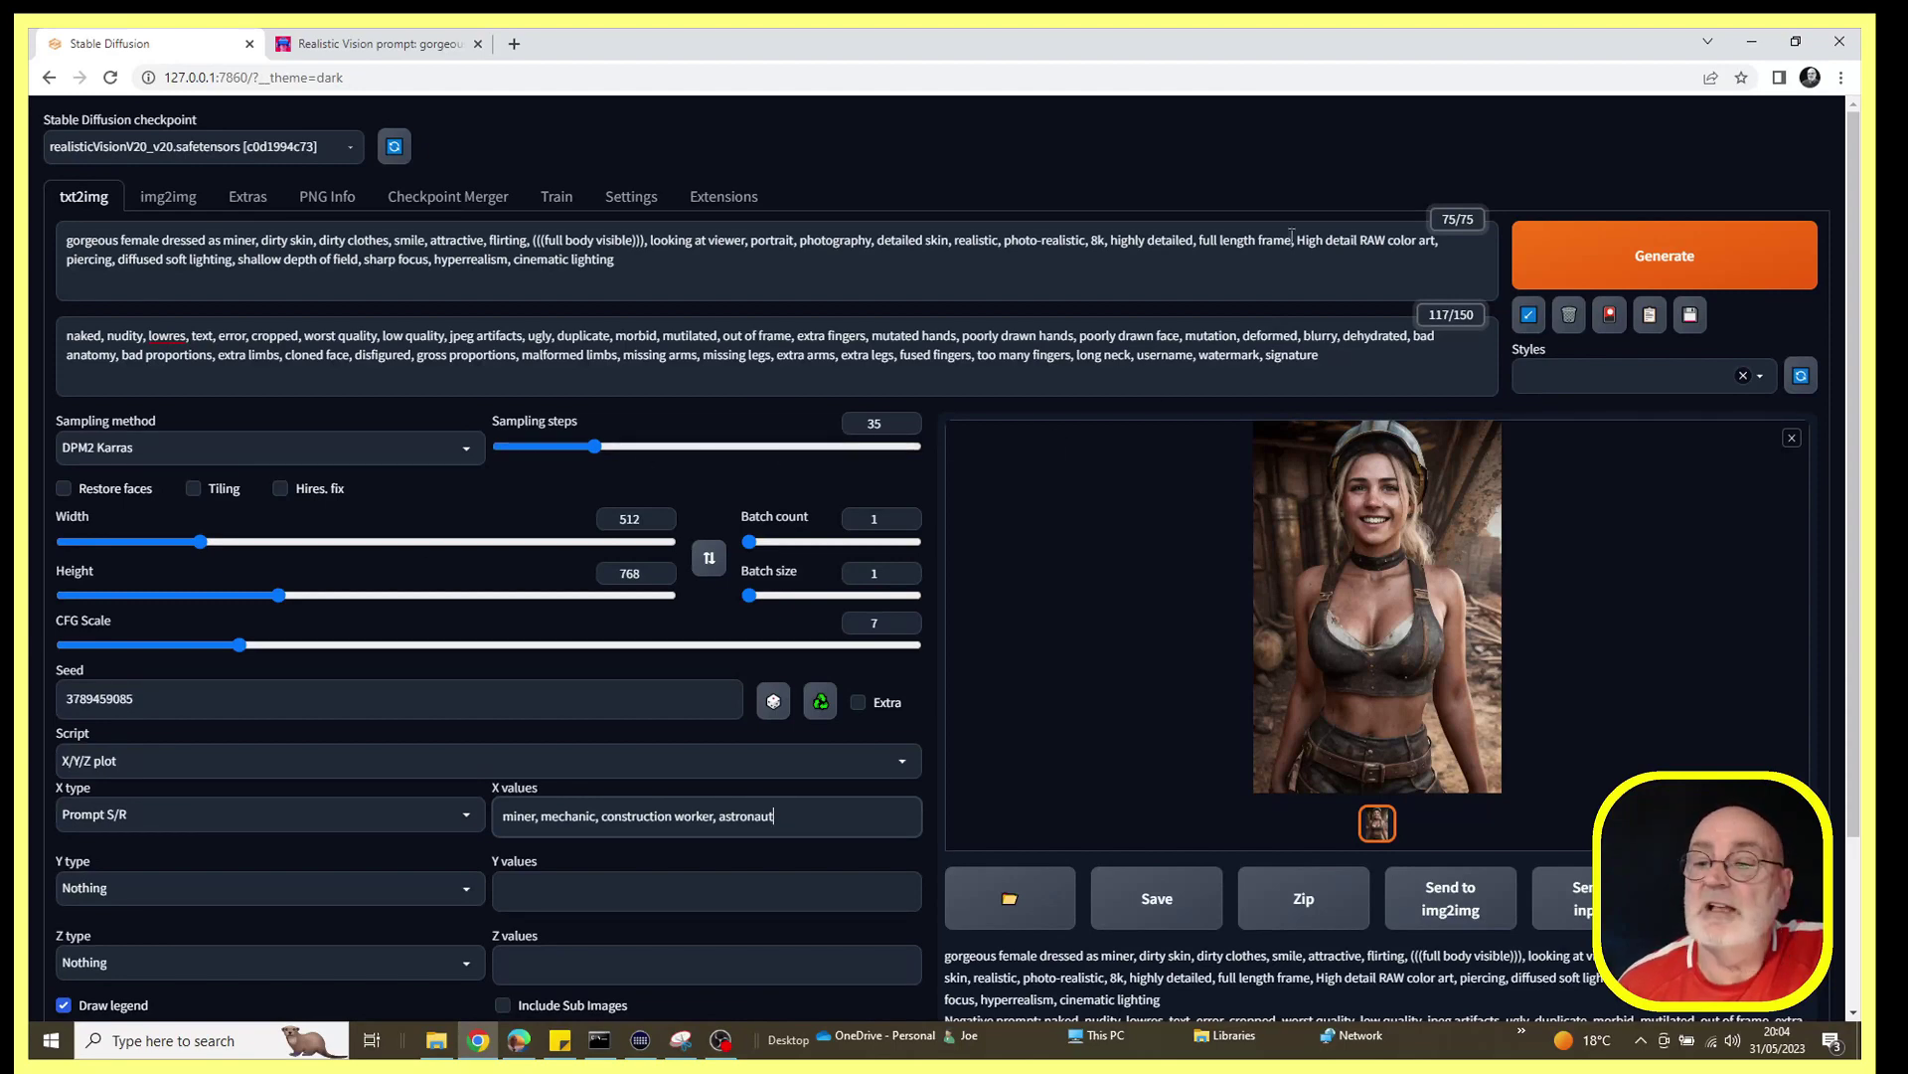
- Generate the Prompt S/R grid: miner, car mechanic, construction worker, astronaut
left_click(1717, 258)
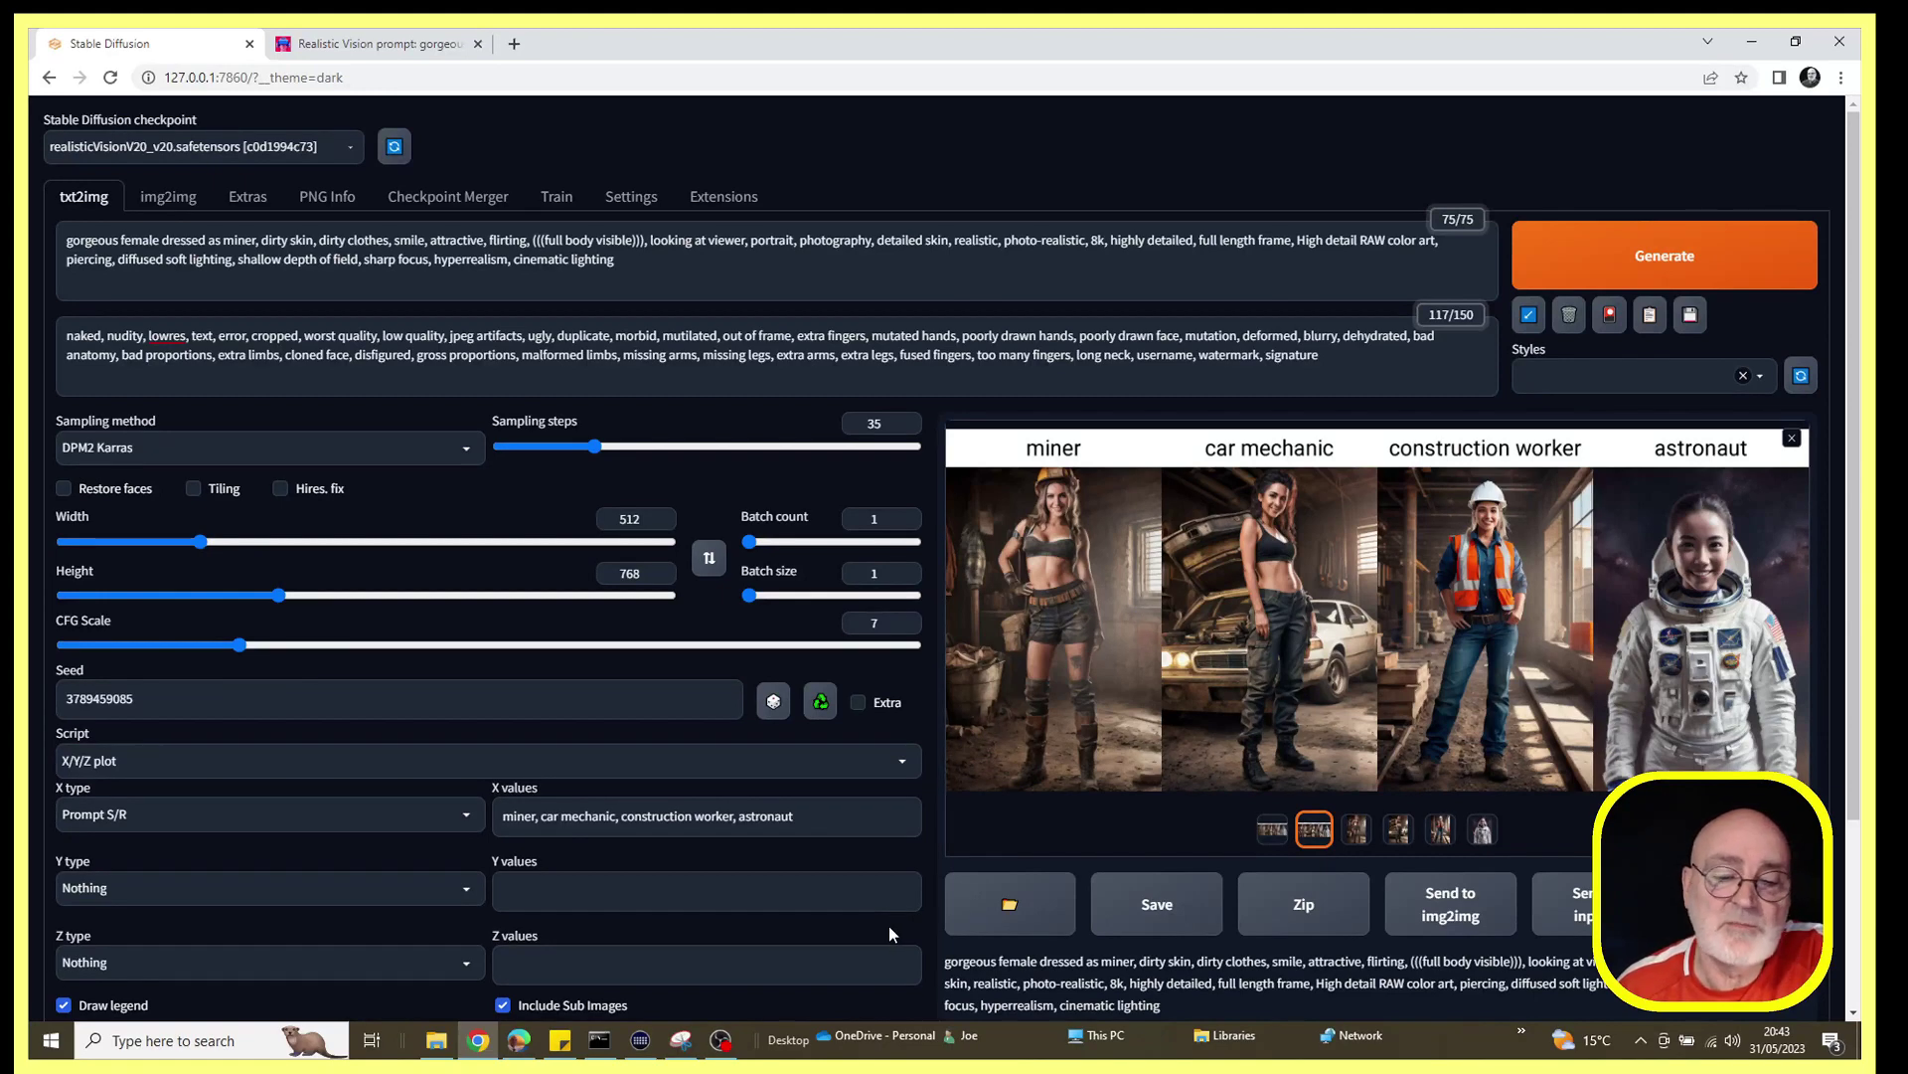
scroll(889, 926, "down", 1)
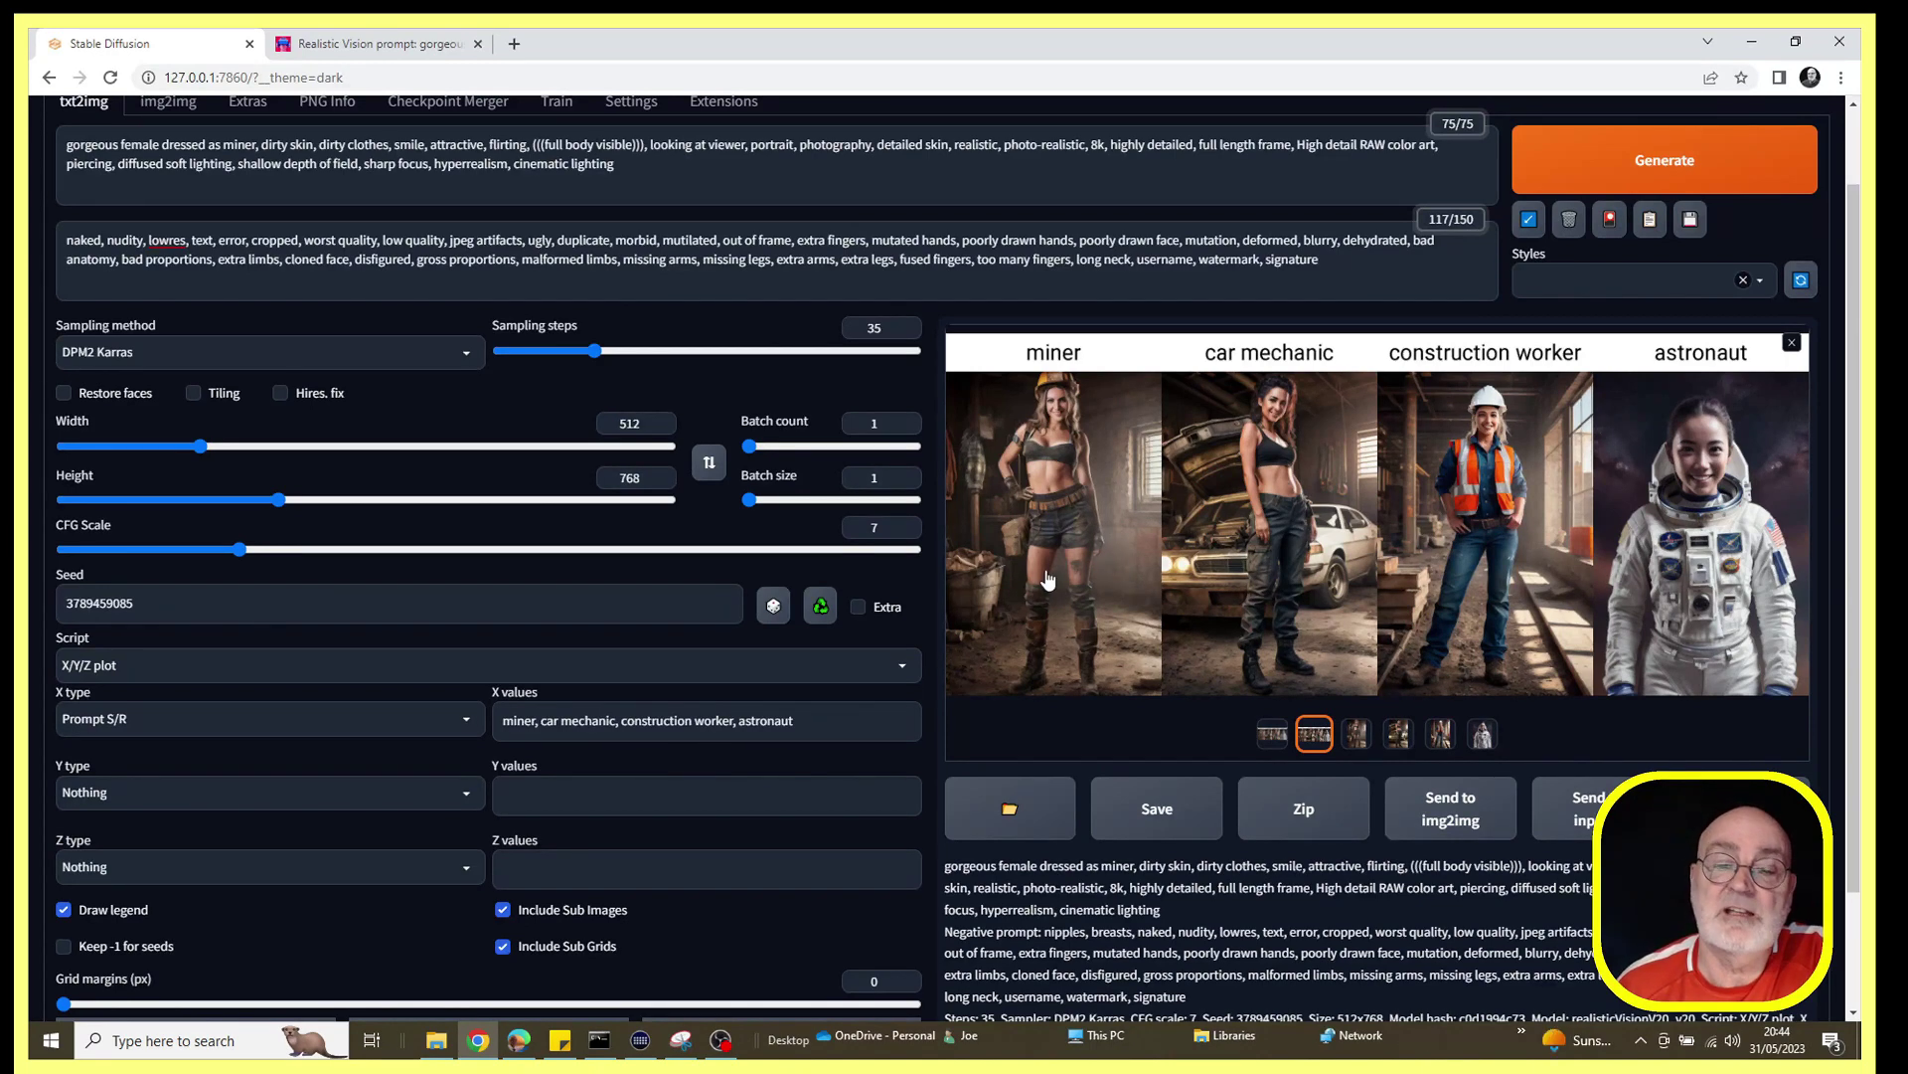
left_click(1048, 579)
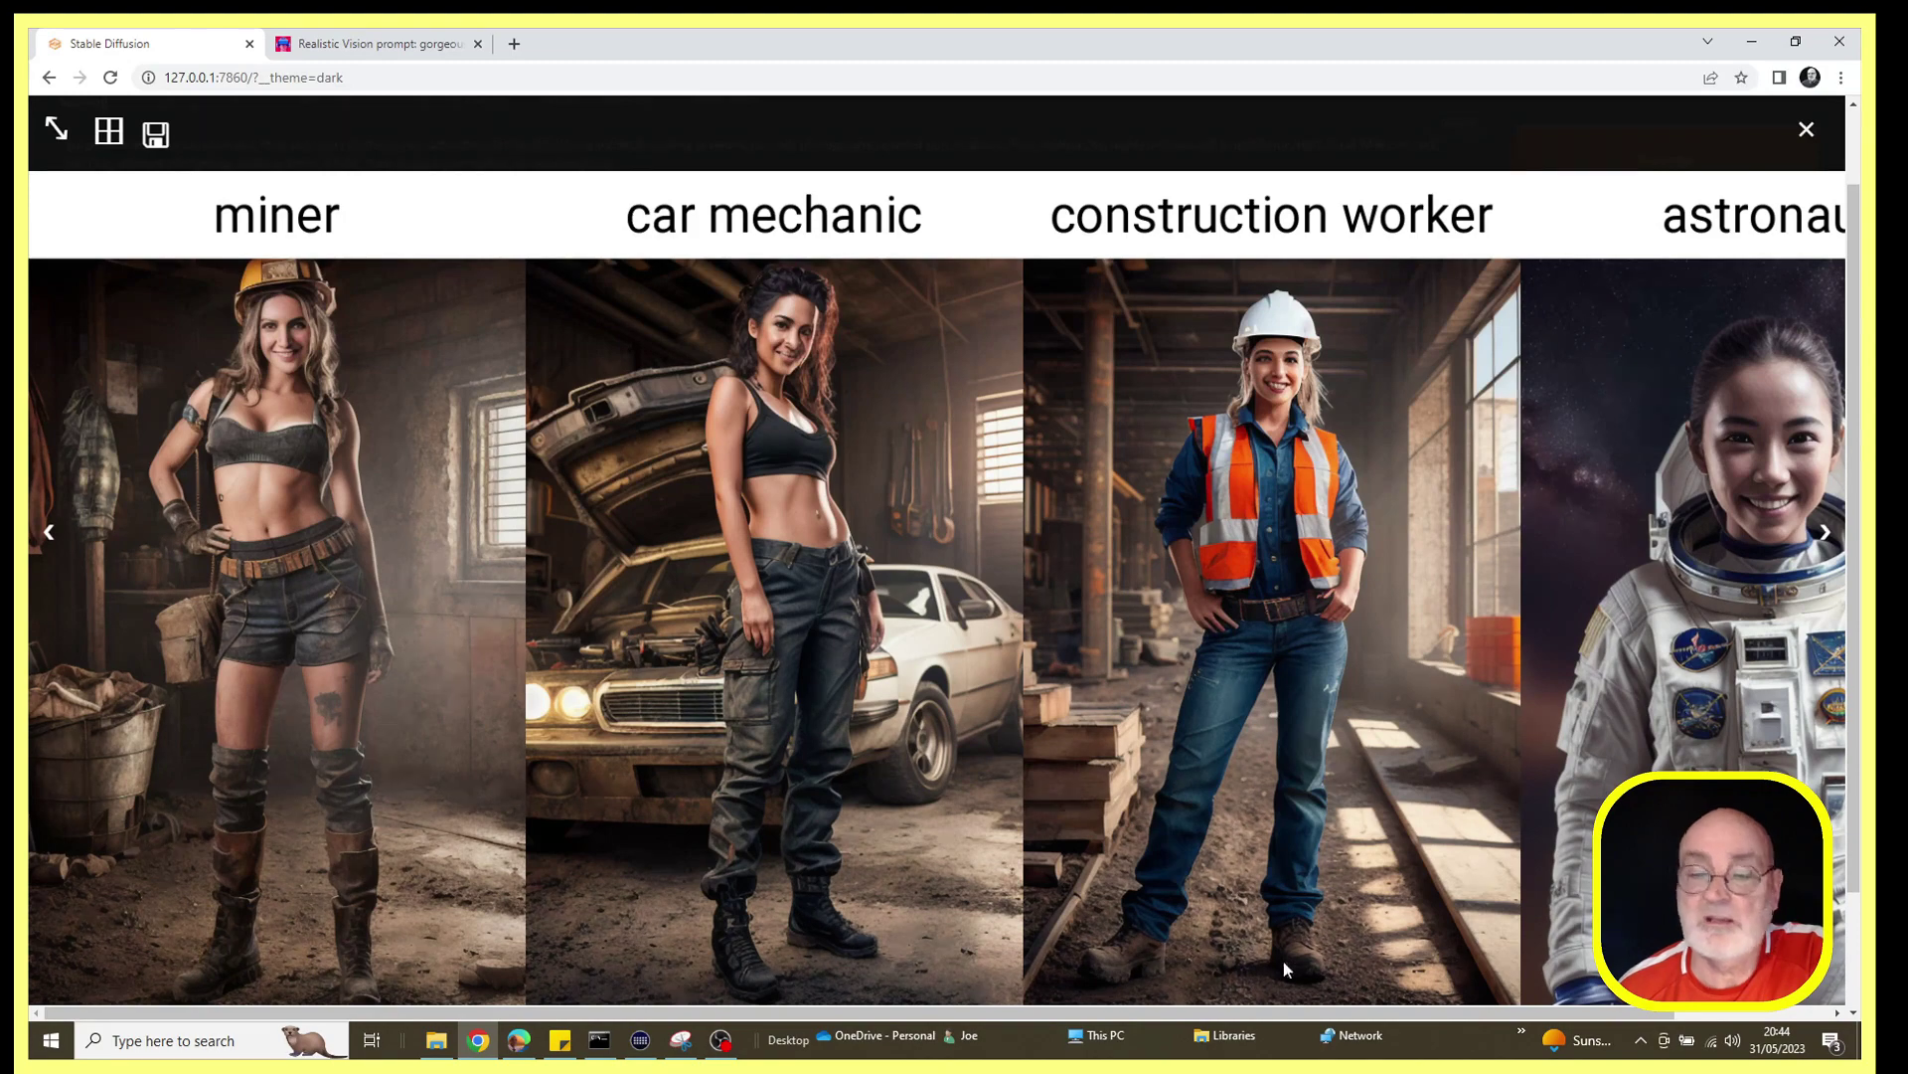
mouse_move(1251, 1019)
left_mouse_down()
mouse_move(1432, 1024)
mouse_move(1219, 998)
left_mouse_up()
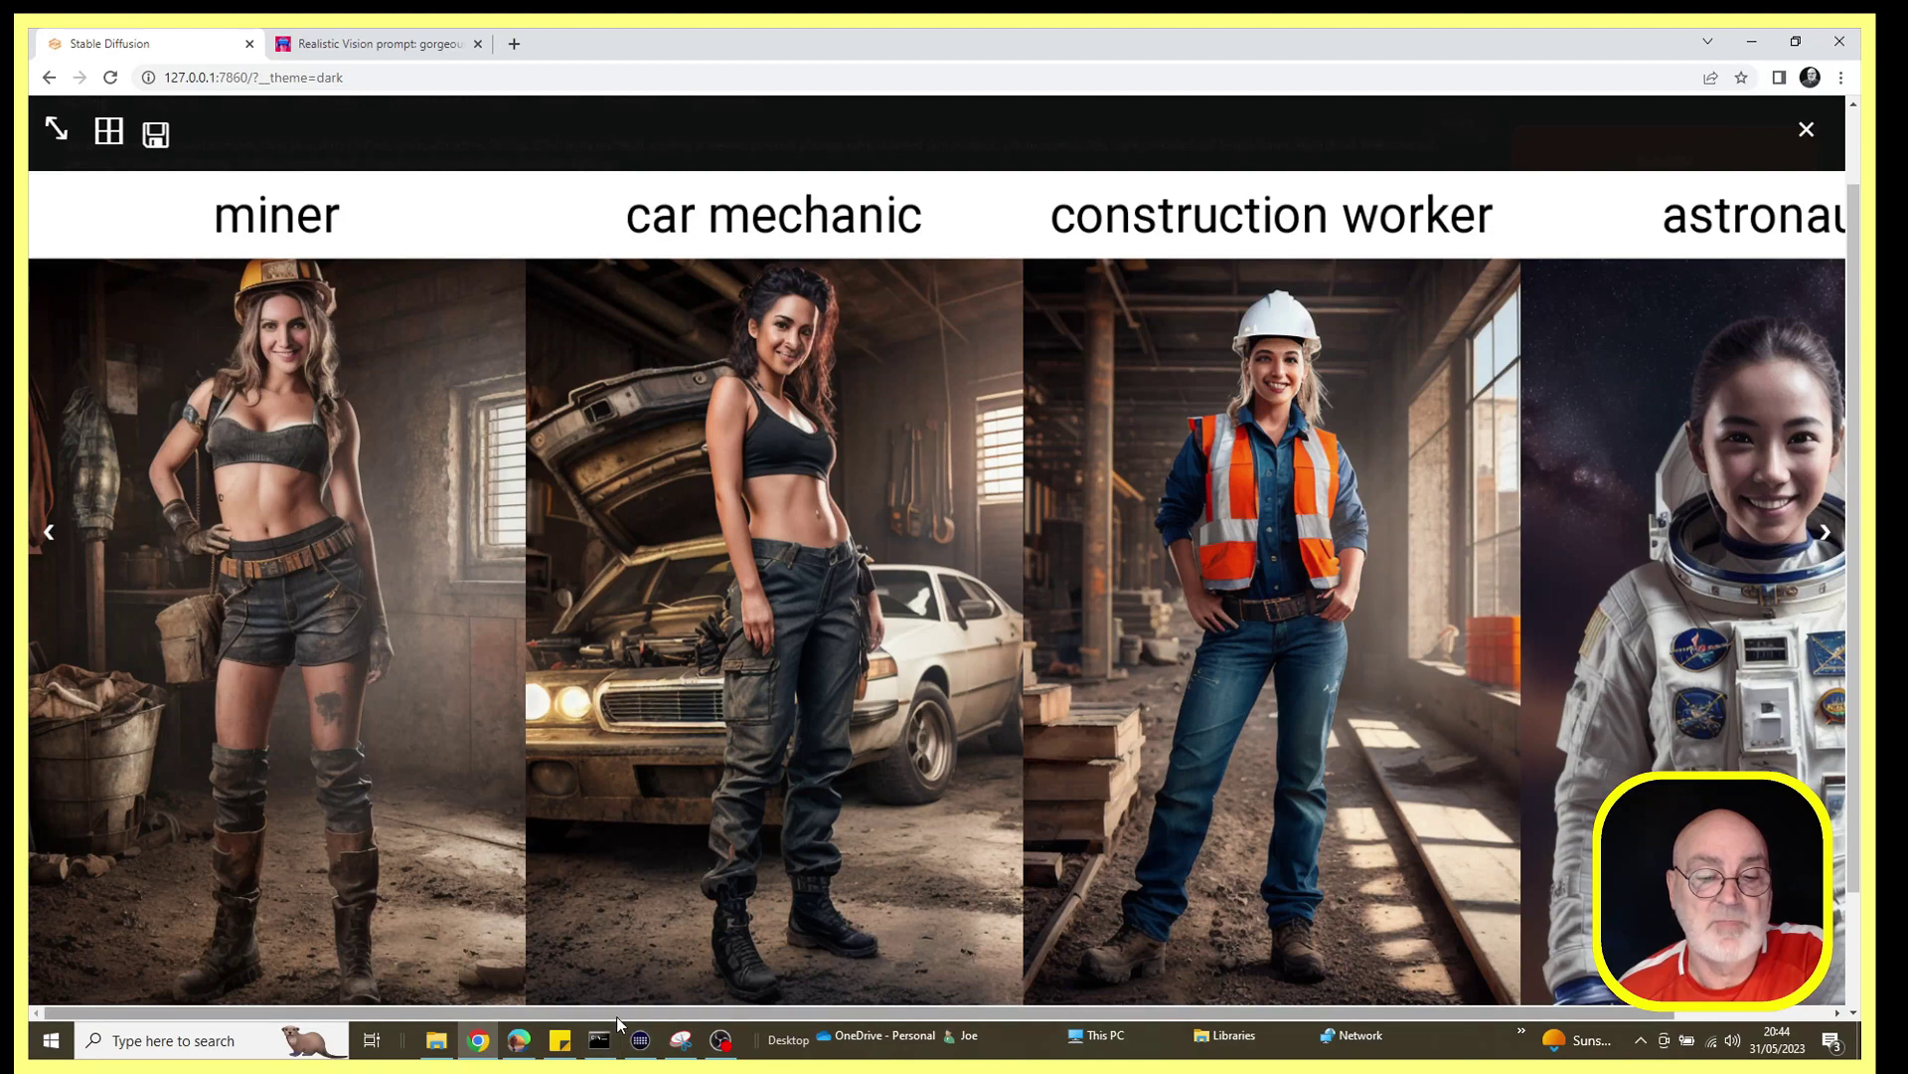
left_click_drag(617, 1016, 658, 1002)
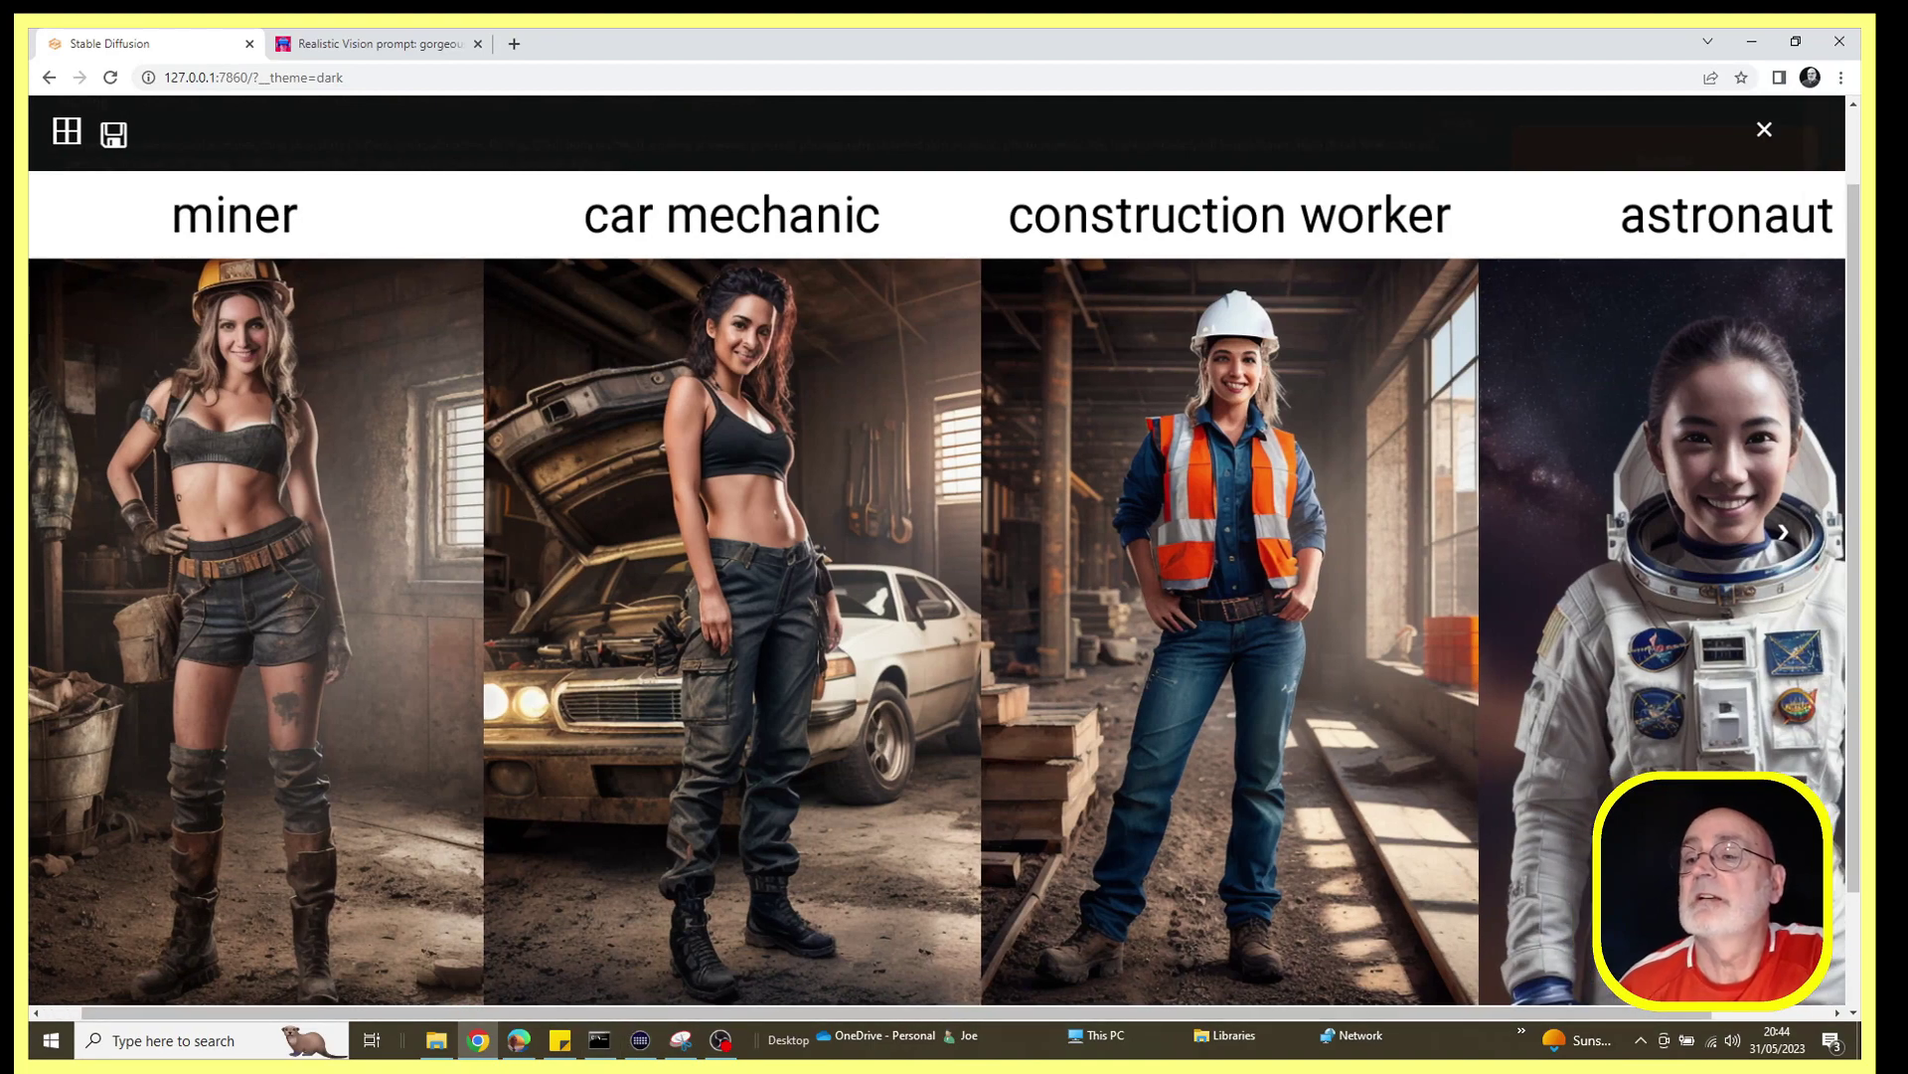
left_click(1765, 130)
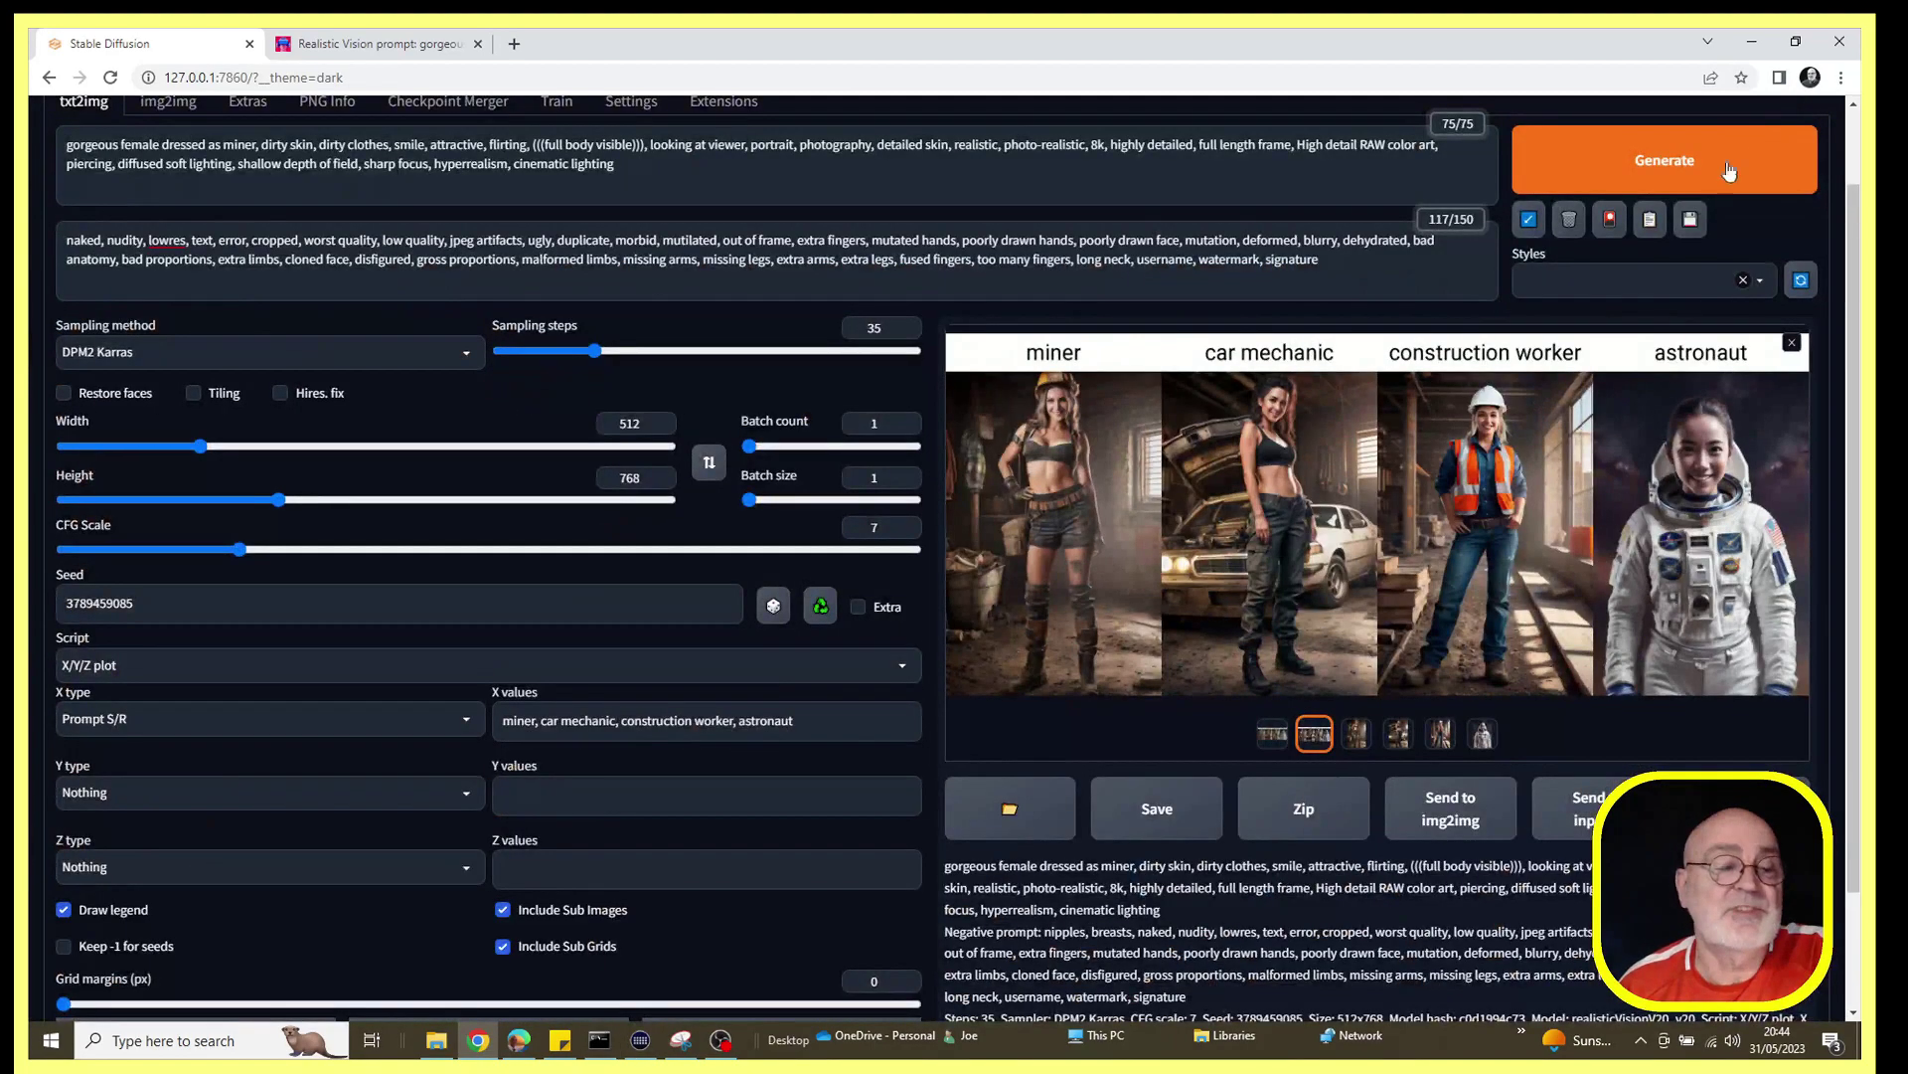
scroll(1185, 376, "up", 1)
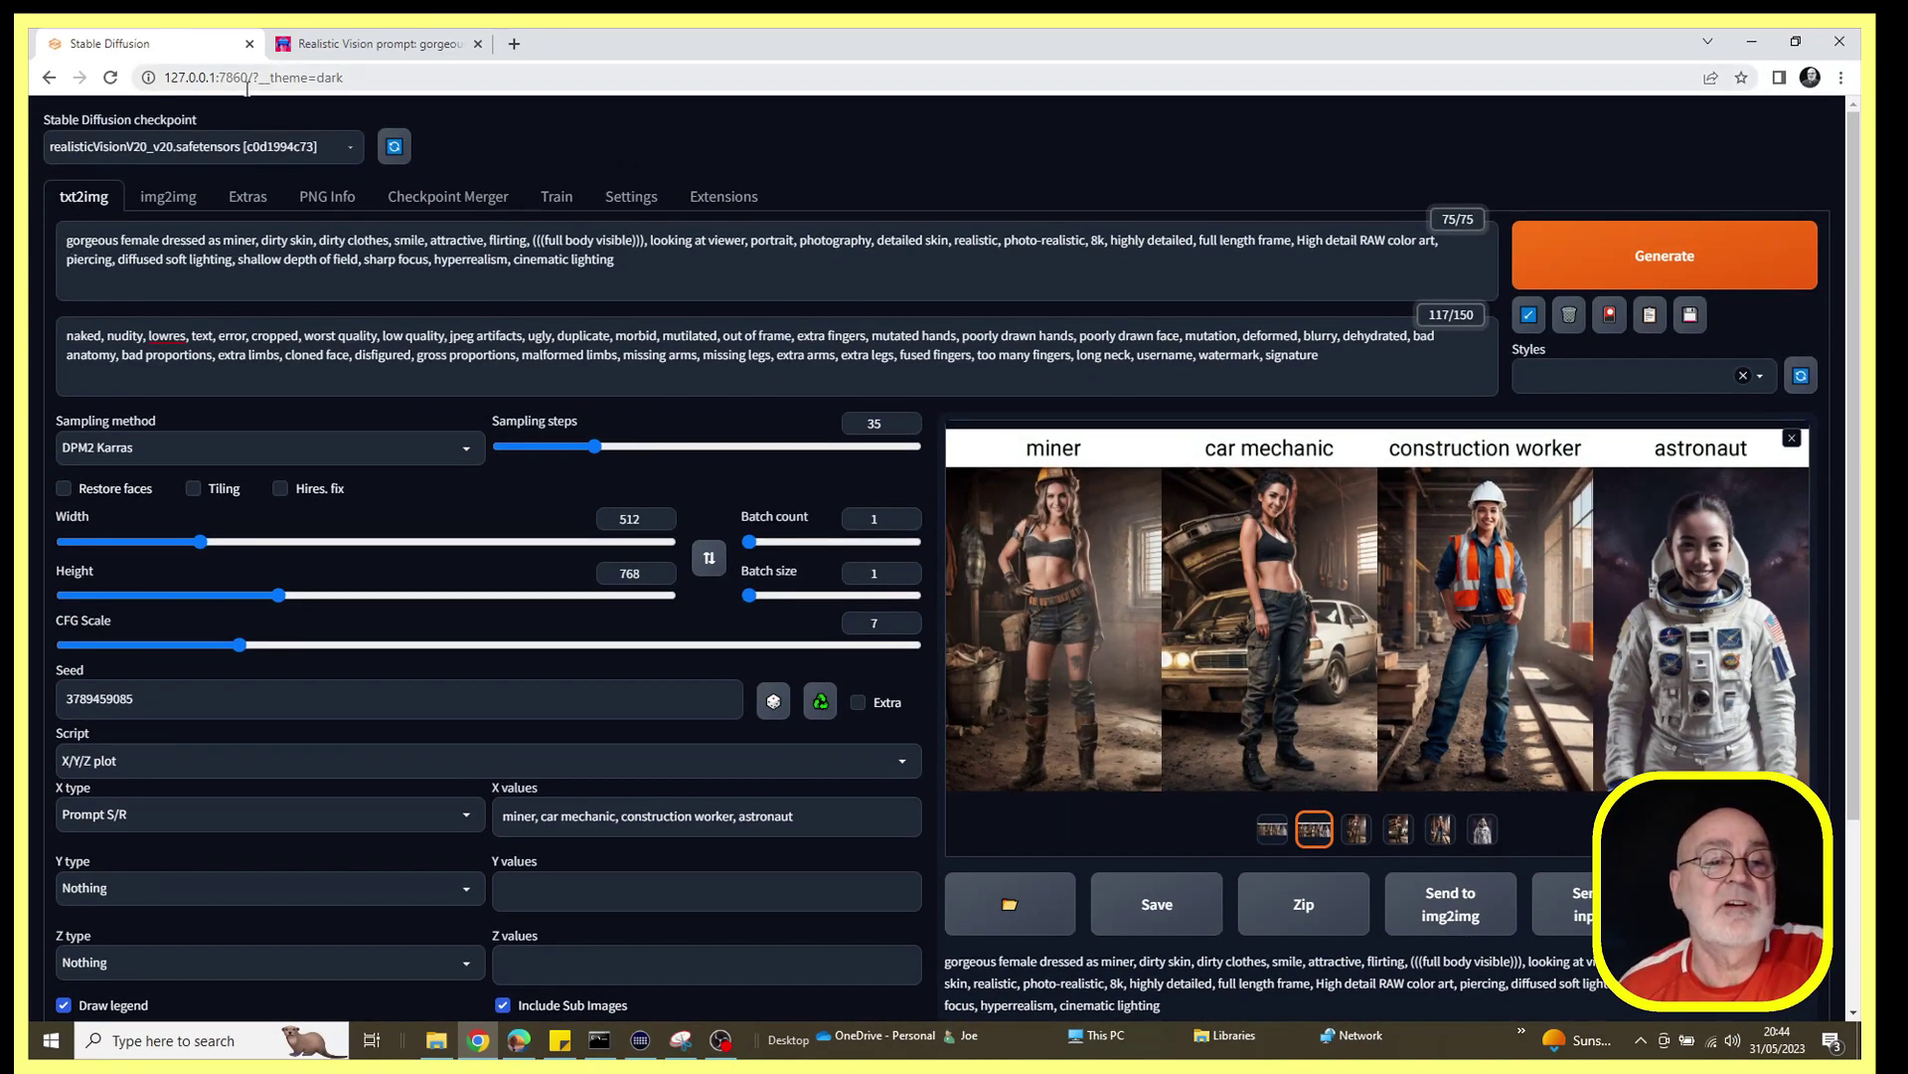
left_click(300, 46)
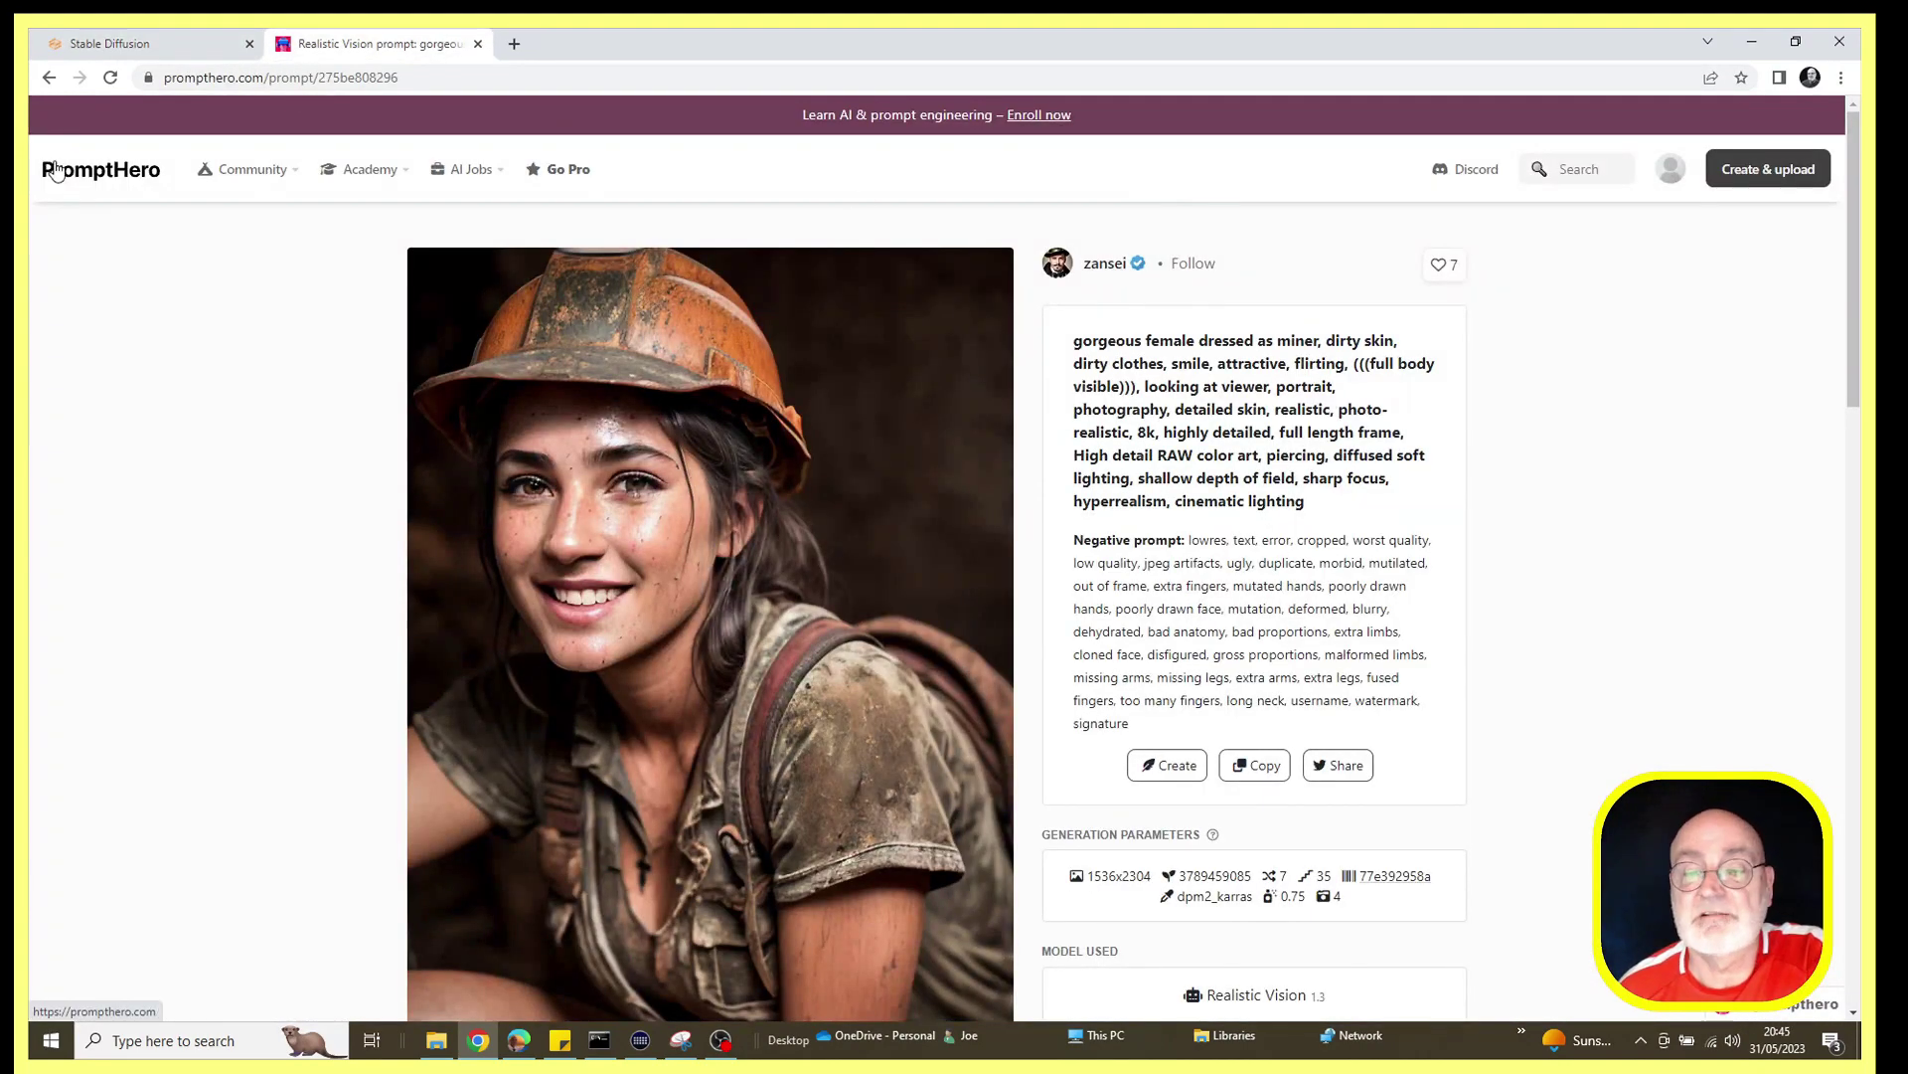
left_click(159, 43)
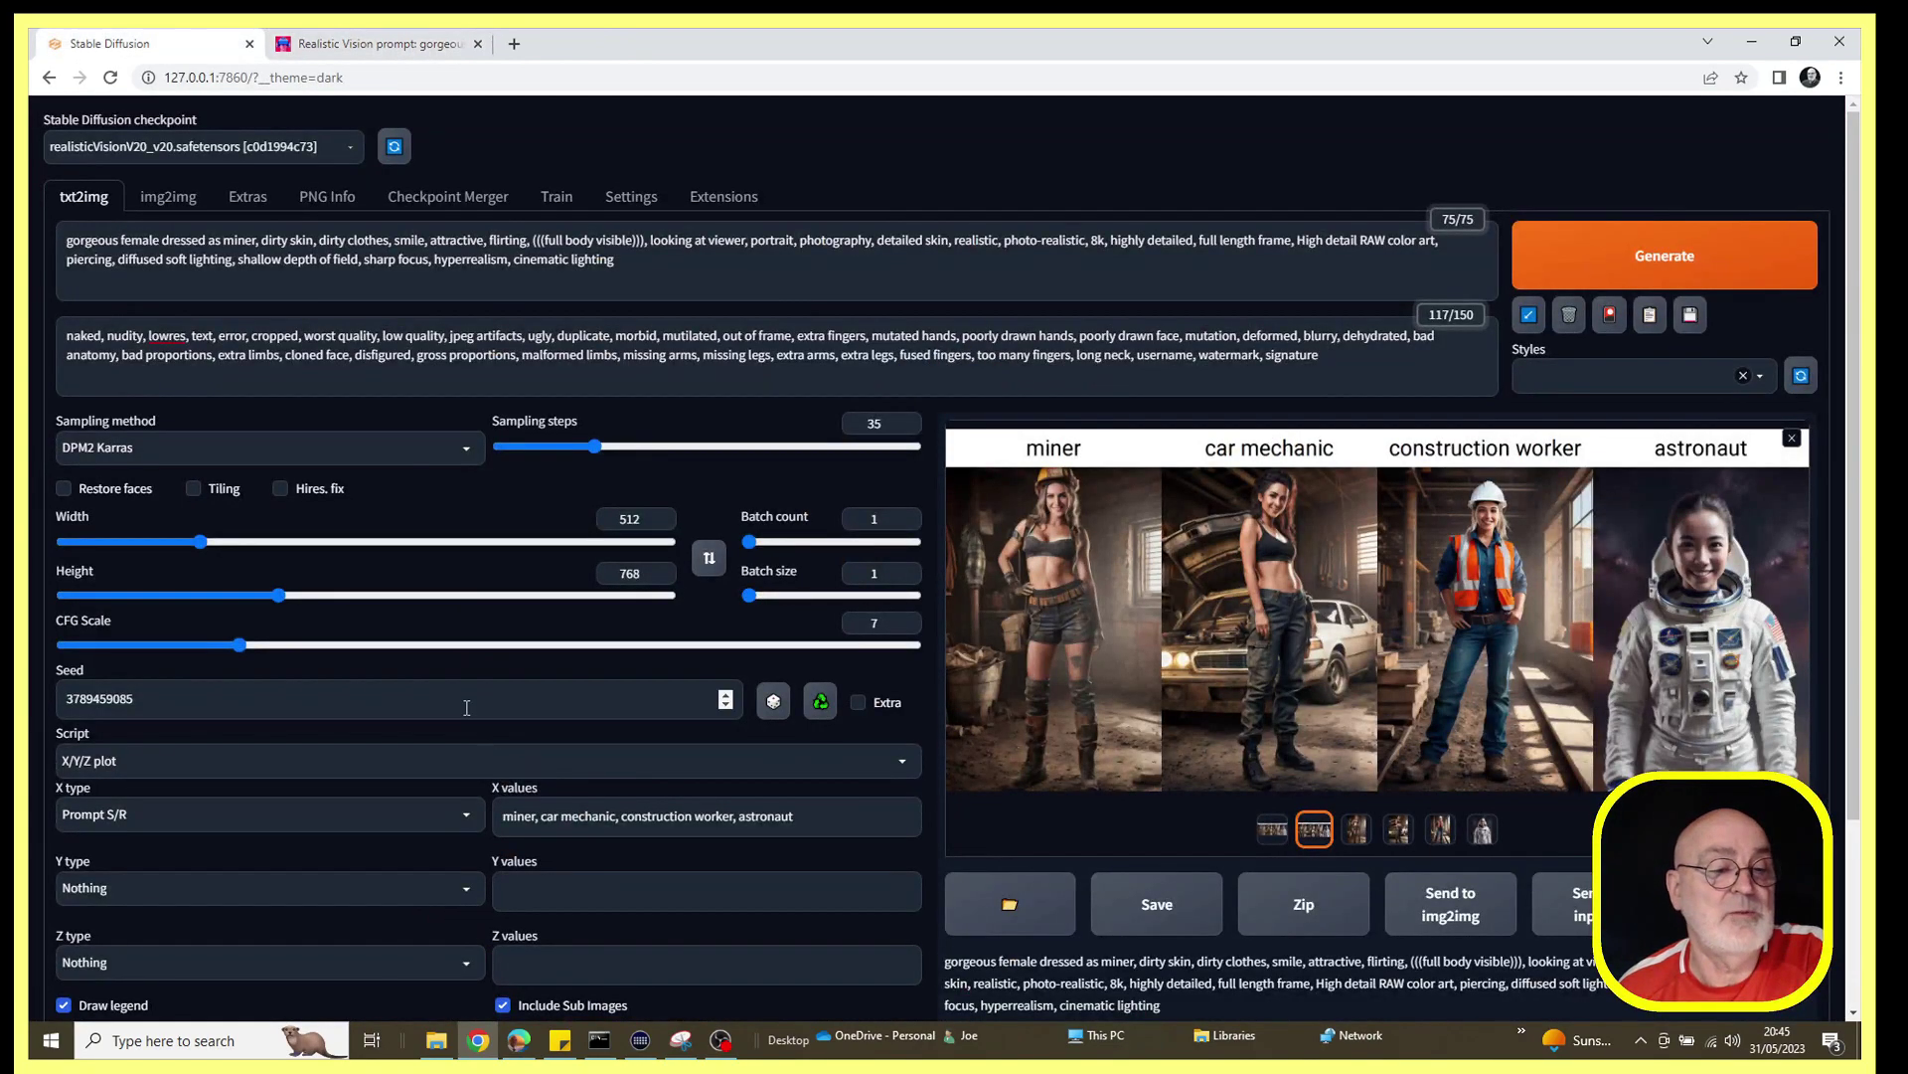
scroll(466, 707, "down", 2)
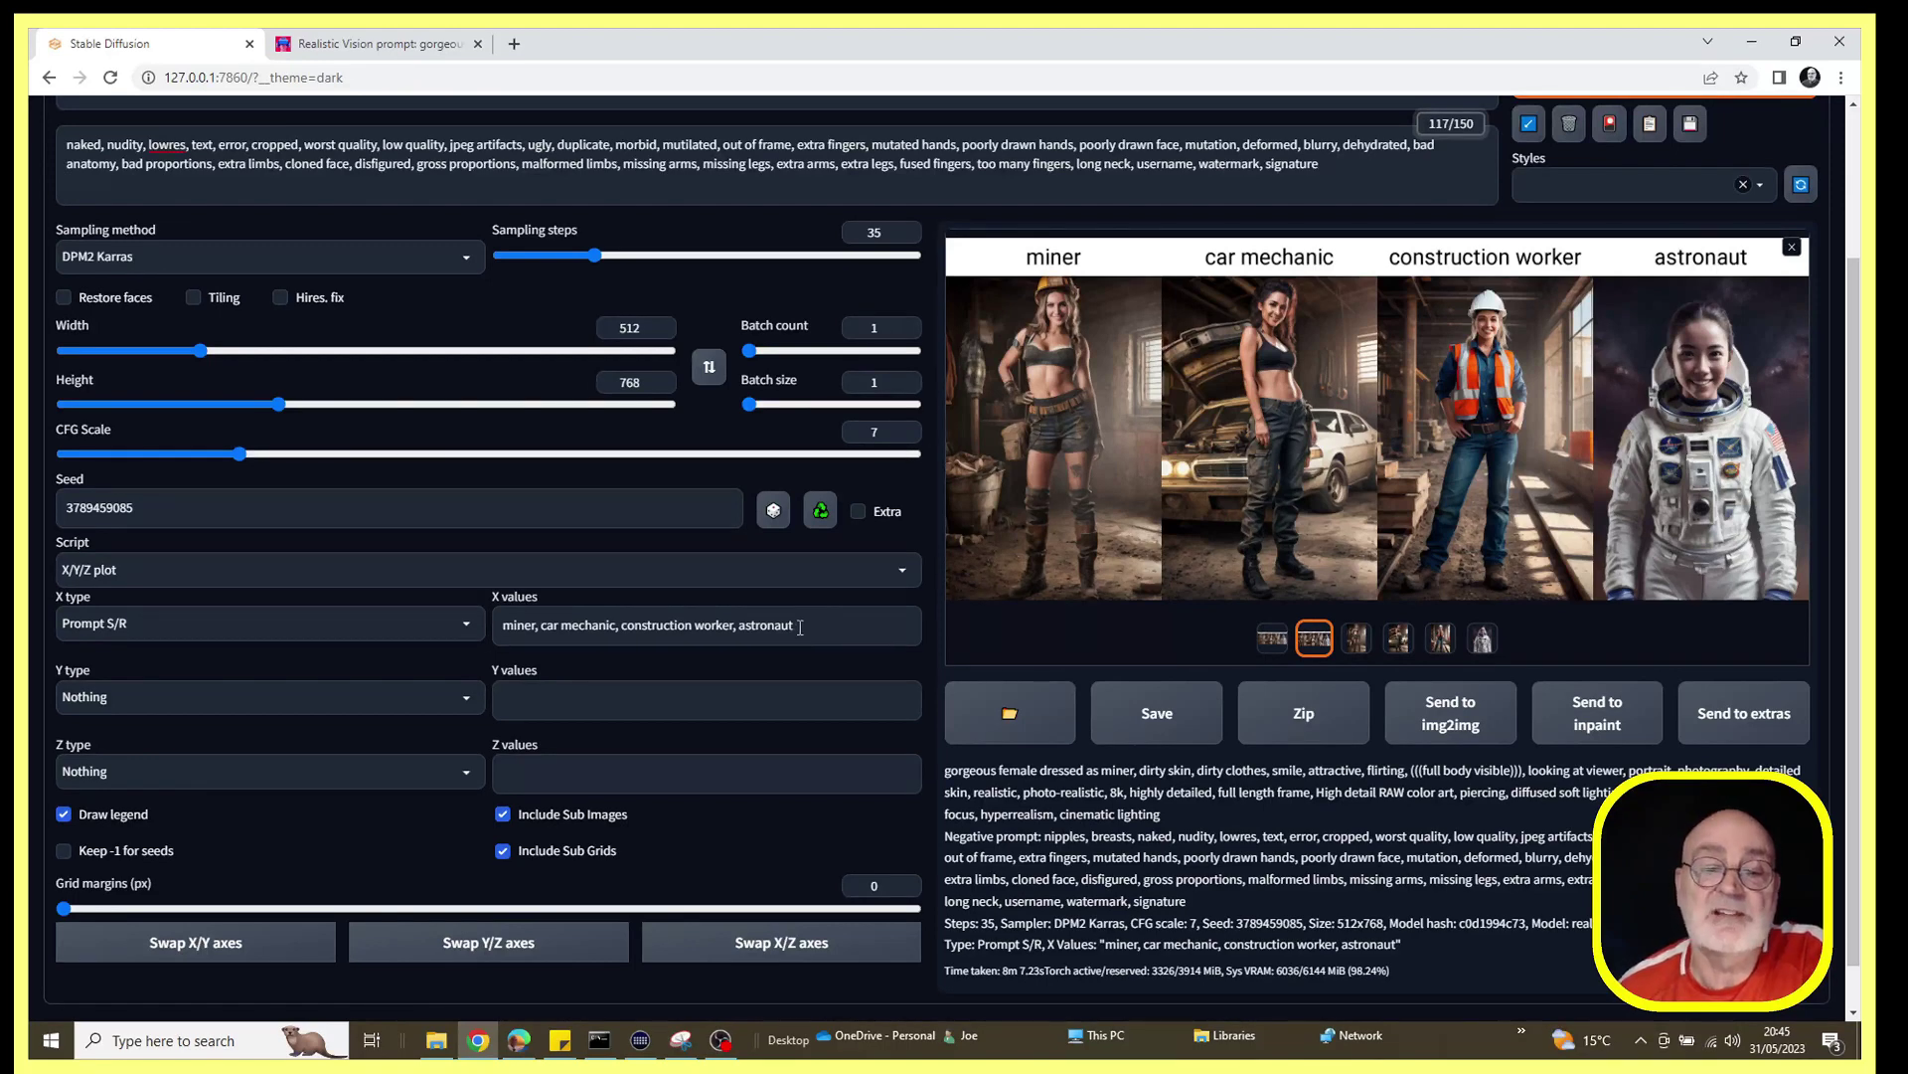
left_click_drag(800, 627, 546, 635)
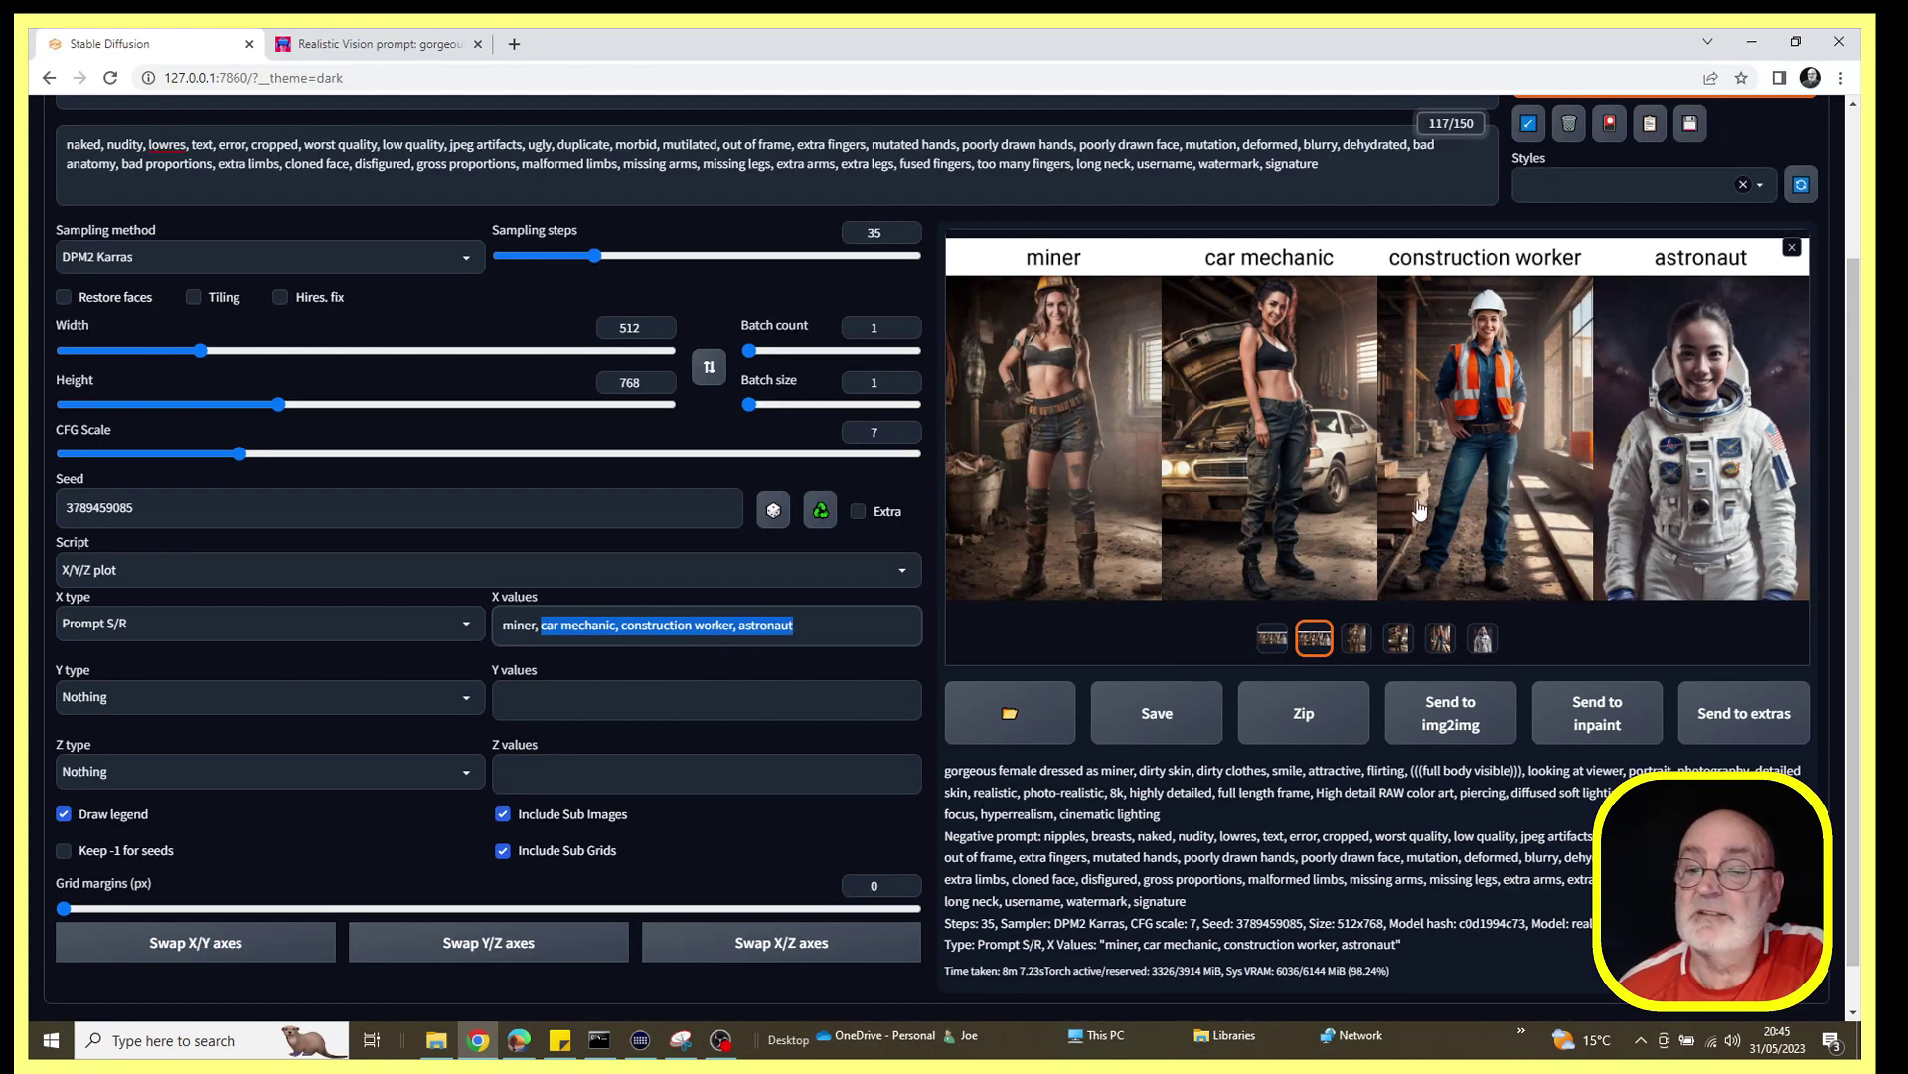
left_click(798, 622)
scroll(796, 623, "up", 2)
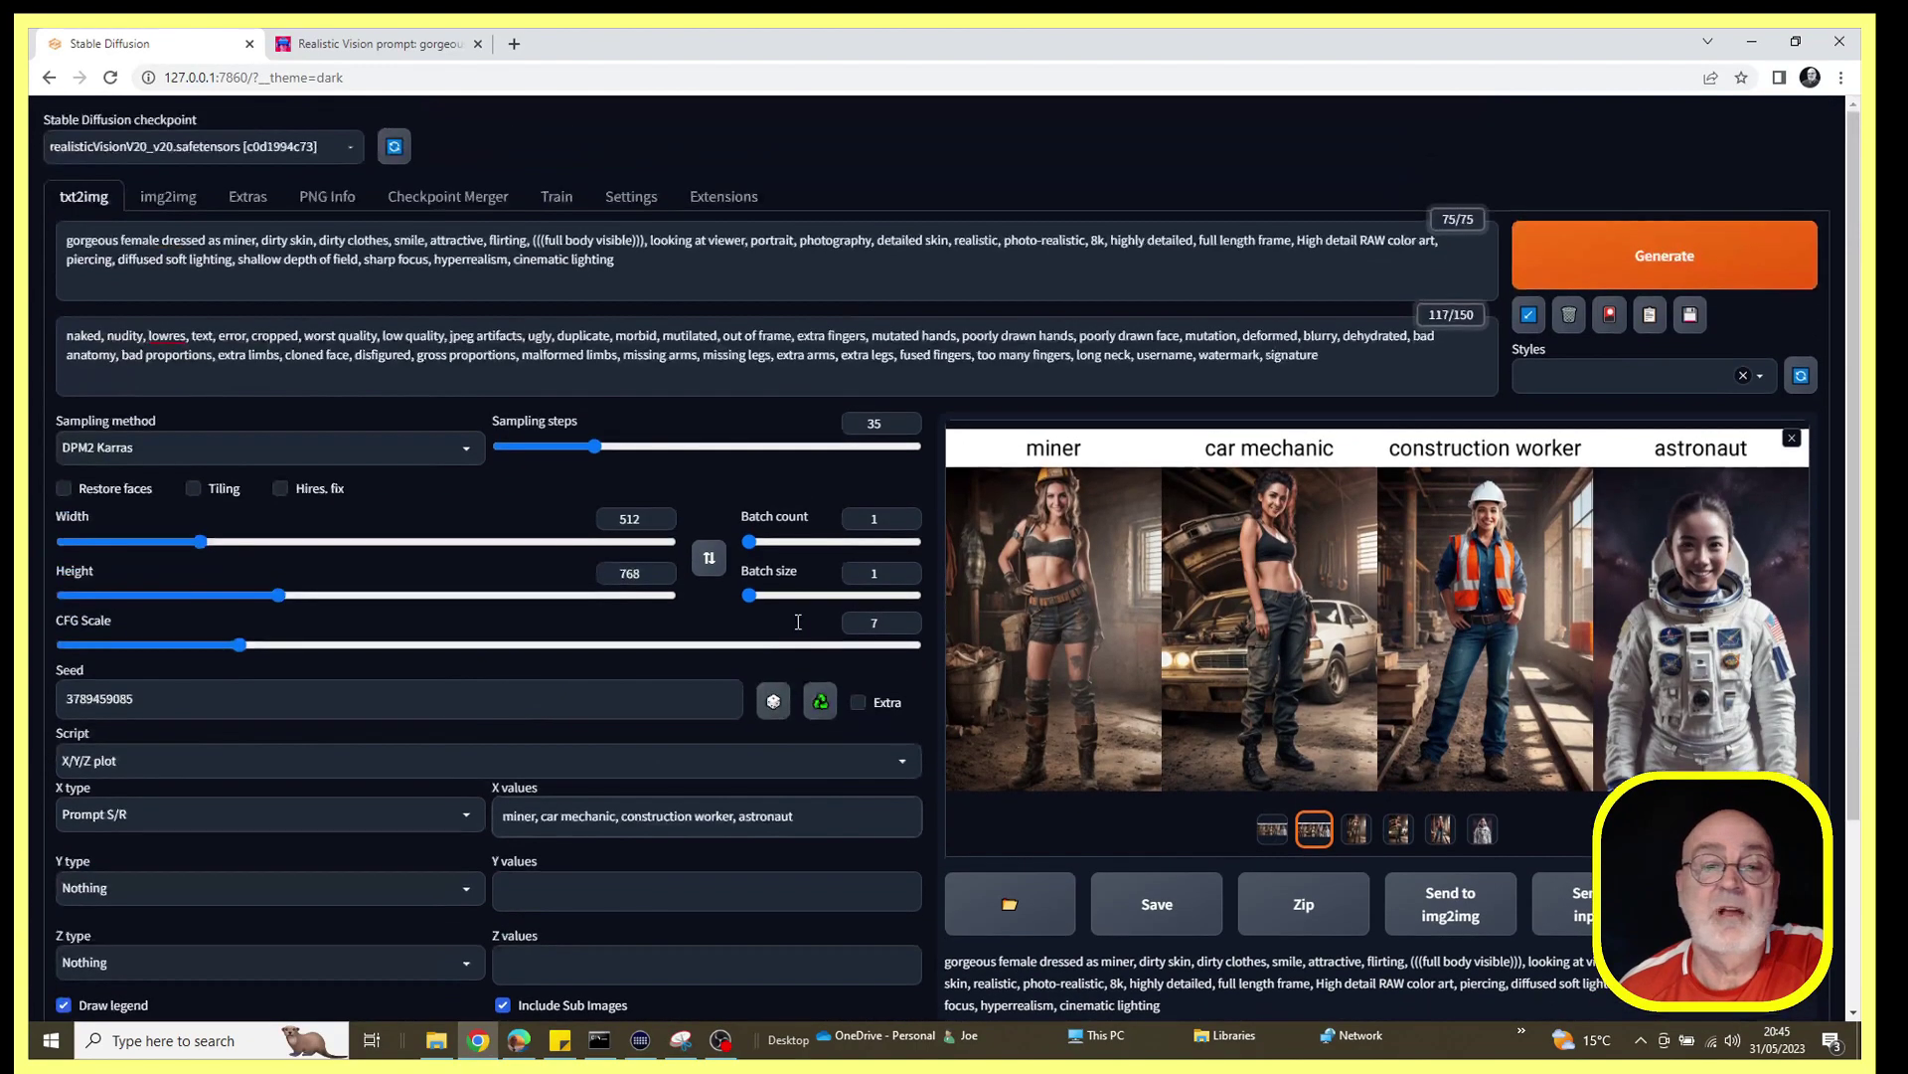